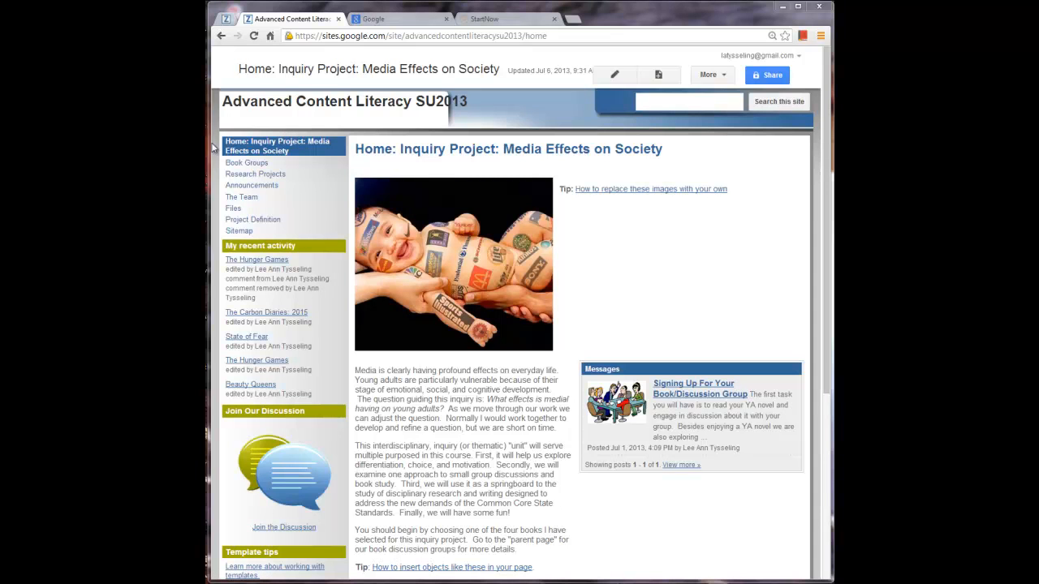
# Read through the Book Groups page and look at its Beauty Queens subpage, returning to Book Groups.
pyautogui.moveTo(226, 140); pyautogui.dragTo(295, 231)
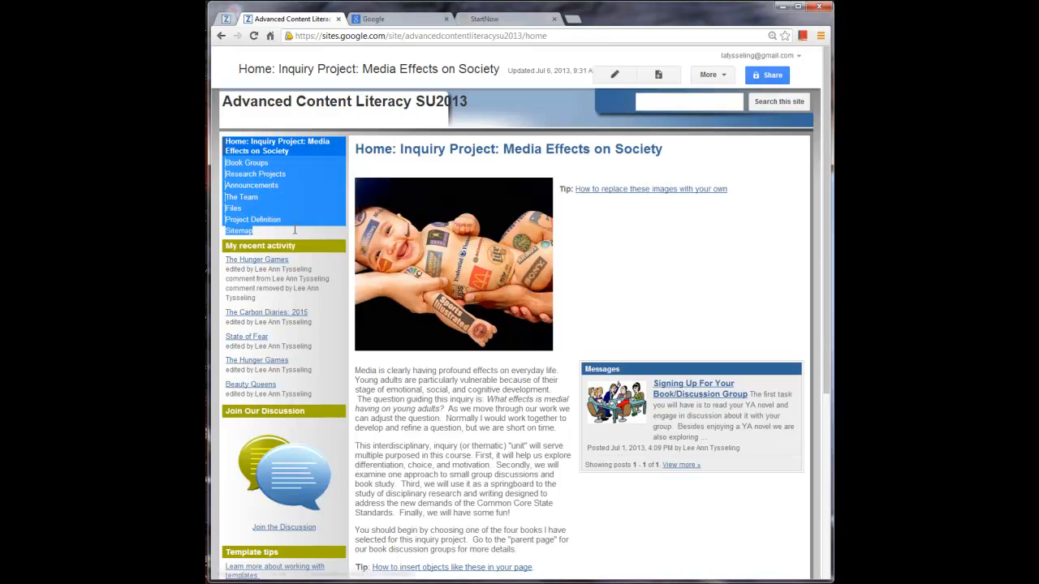
pyautogui.click(254, 151)
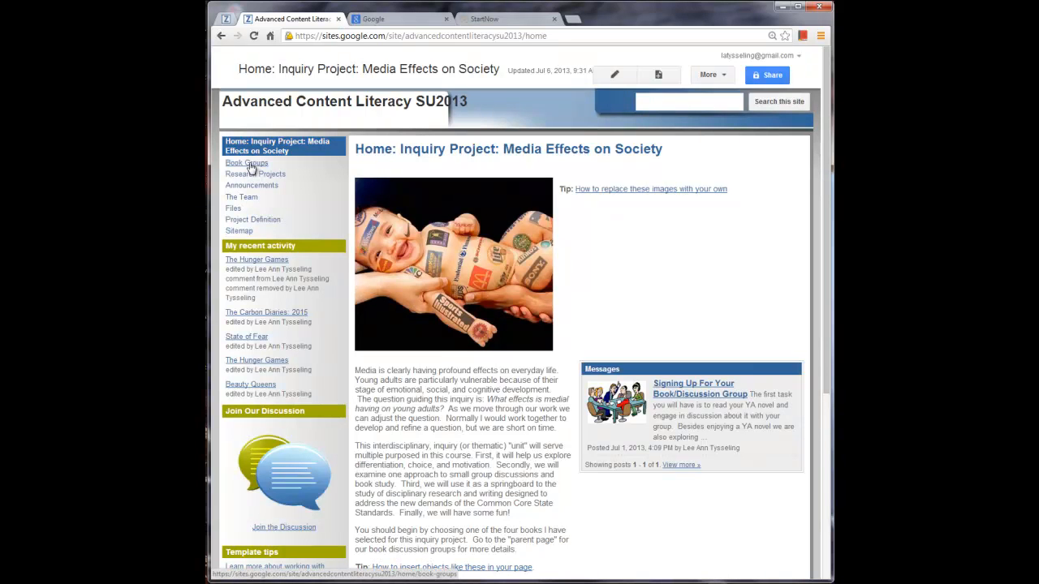
pyautogui.click(251, 165)
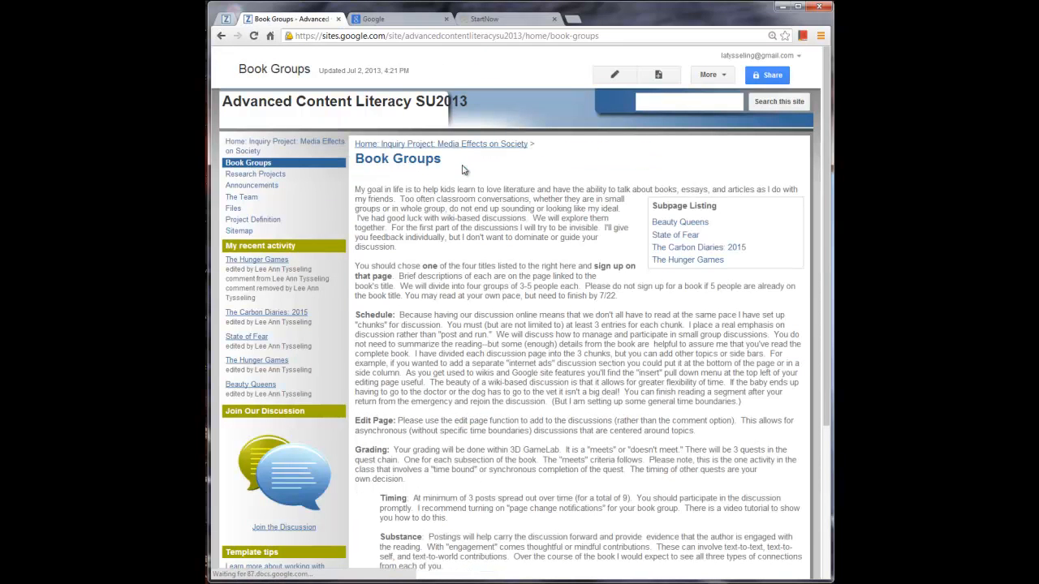
pyautogui.scroll(-3, 522, 335)
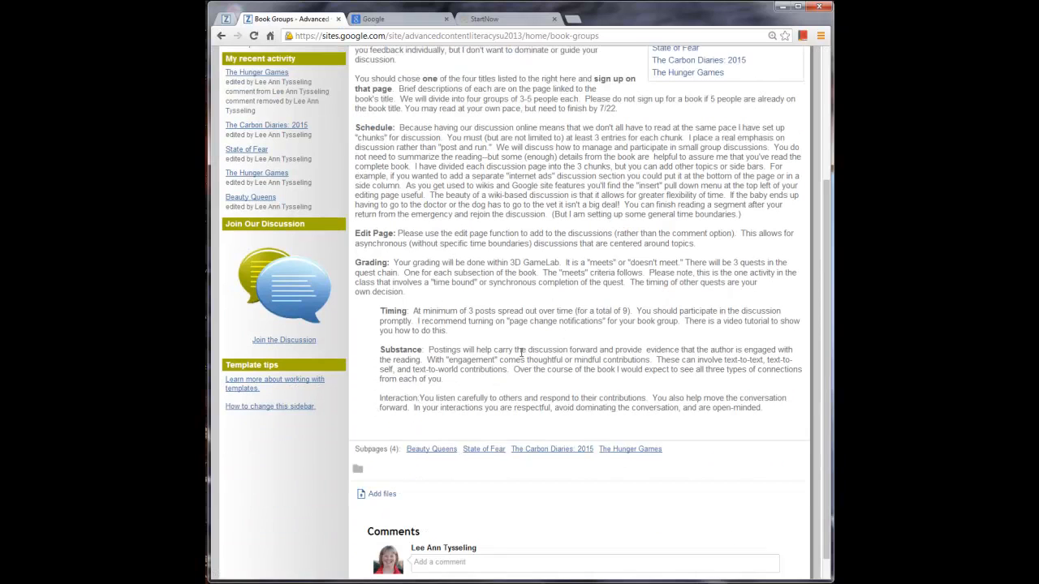
pyautogui.scroll(1, 521, 357)
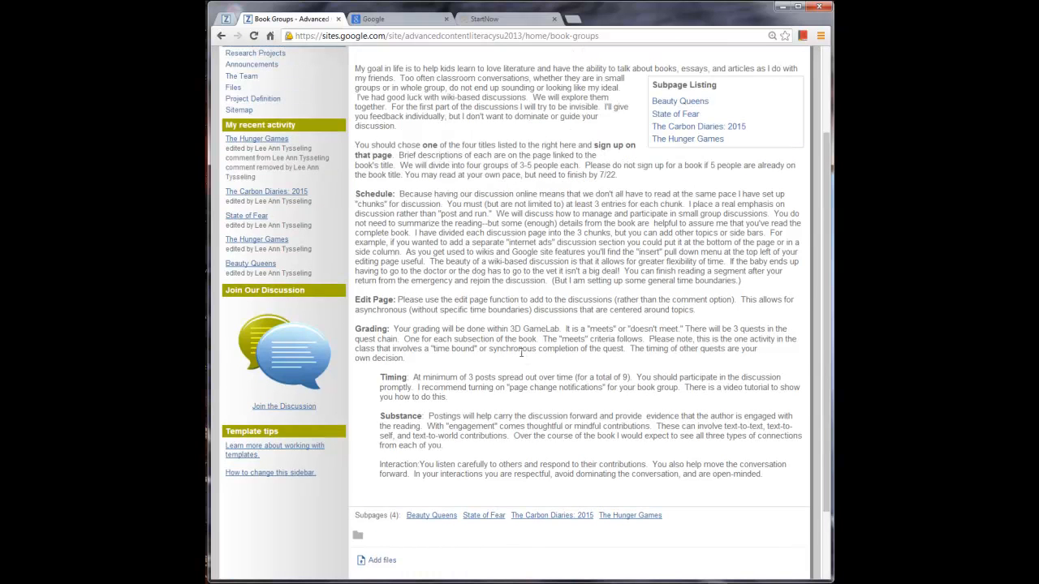
pyautogui.scroll(2, 521, 353)
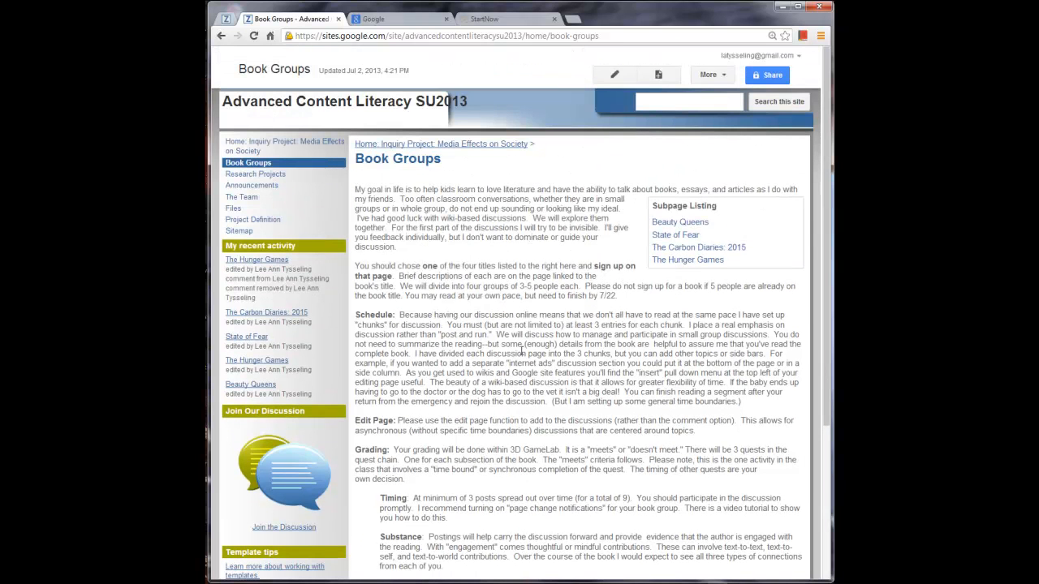
pyautogui.click(686, 227)
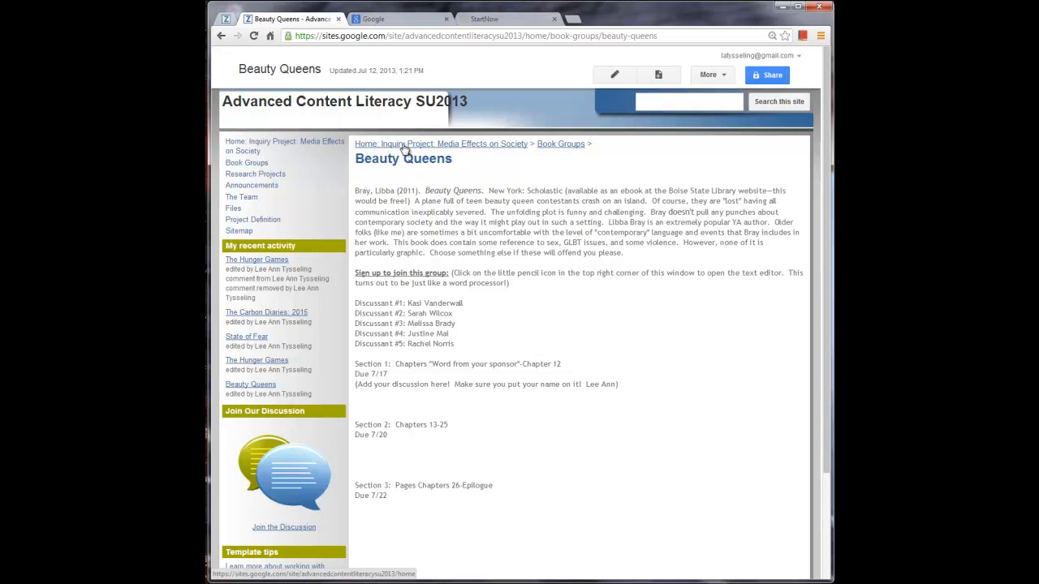
pyautogui.click(571, 146)
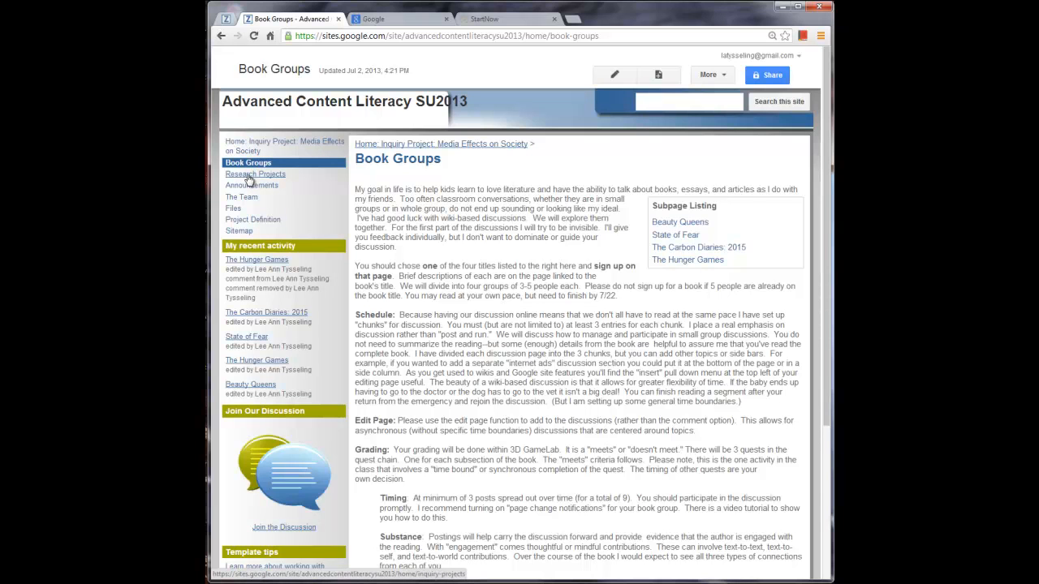
# Open the Research Projects page and skim it from the overview down to the research topic table and comments.
pyautogui.click(249, 177)
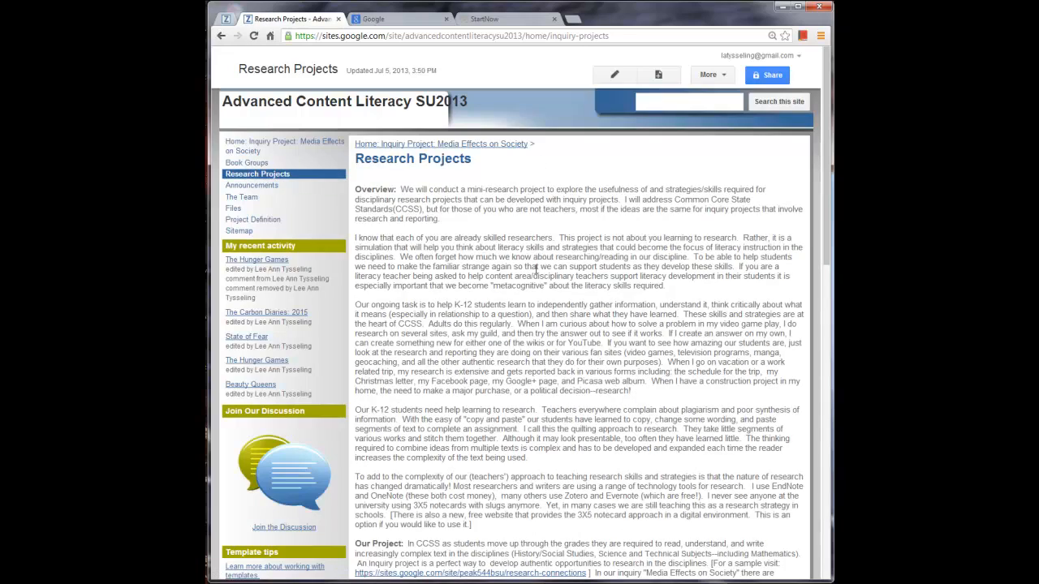
pyautogui.scroll(-3, 536, 267)
pyautogui.scroll(-5, 536, 268)
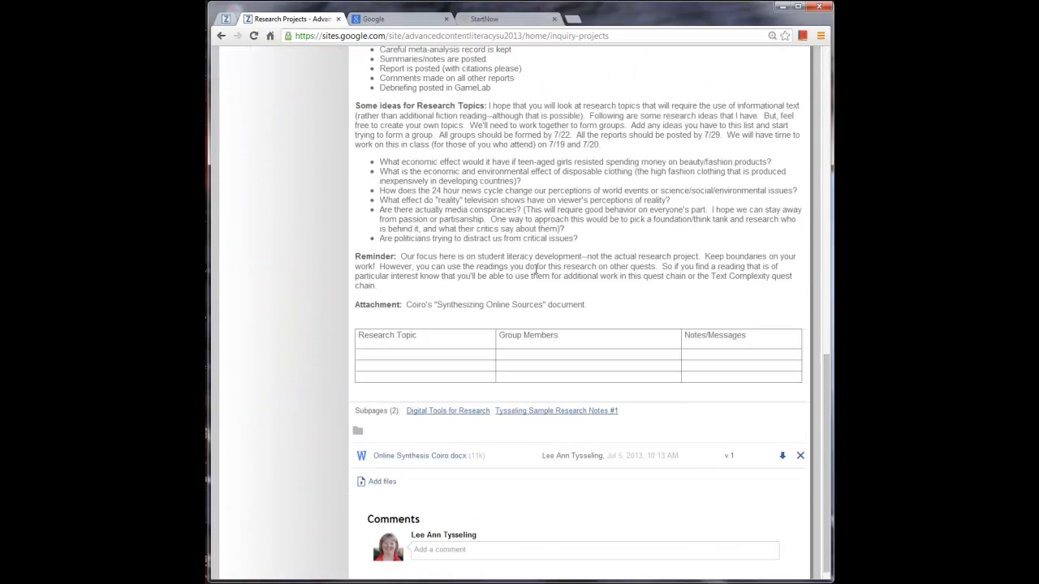
pyautogui.scroll(10, 535, 270)
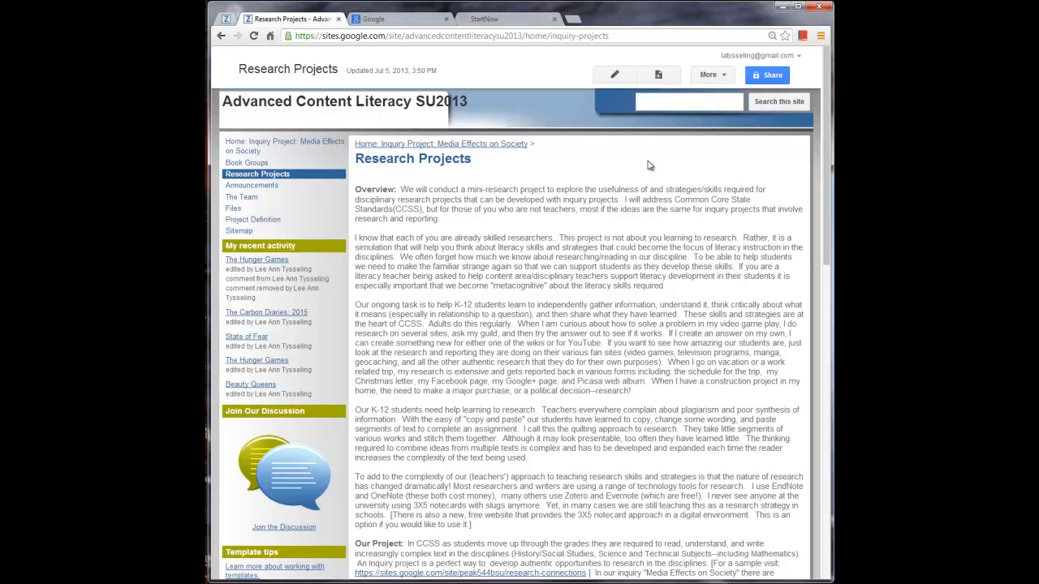
# Look at the site's Announcements, The Team and Files pages.
pyautogui.click(253, 187)
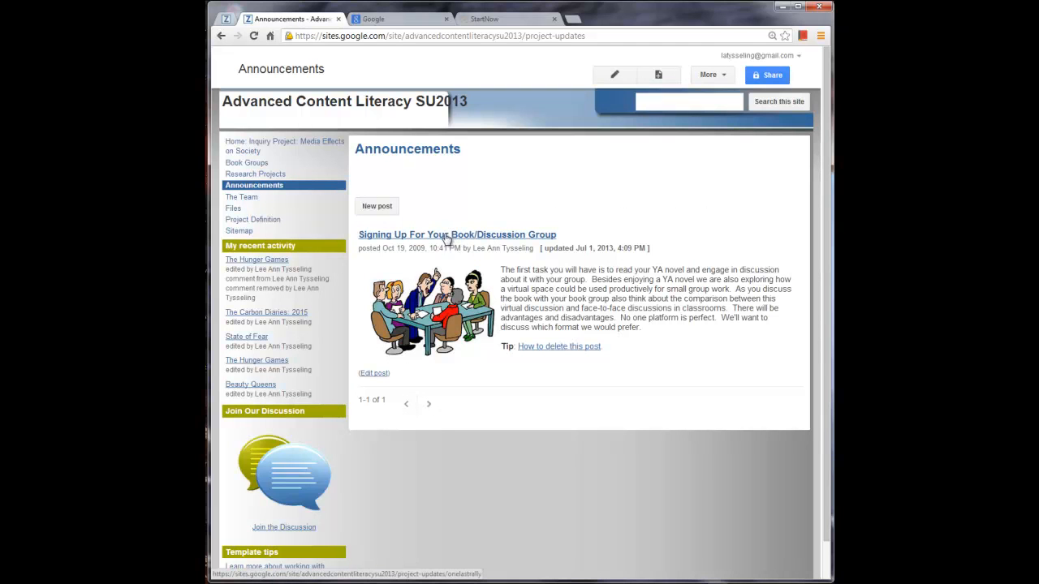
pyautogui.click(241, 198)
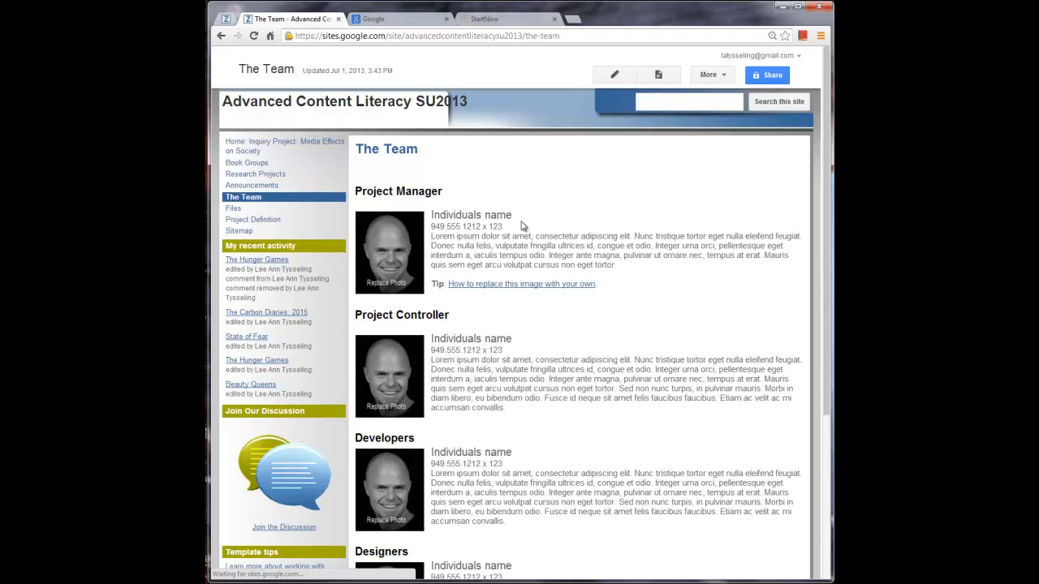
pyautogui.scroll(-3, 656, 237)
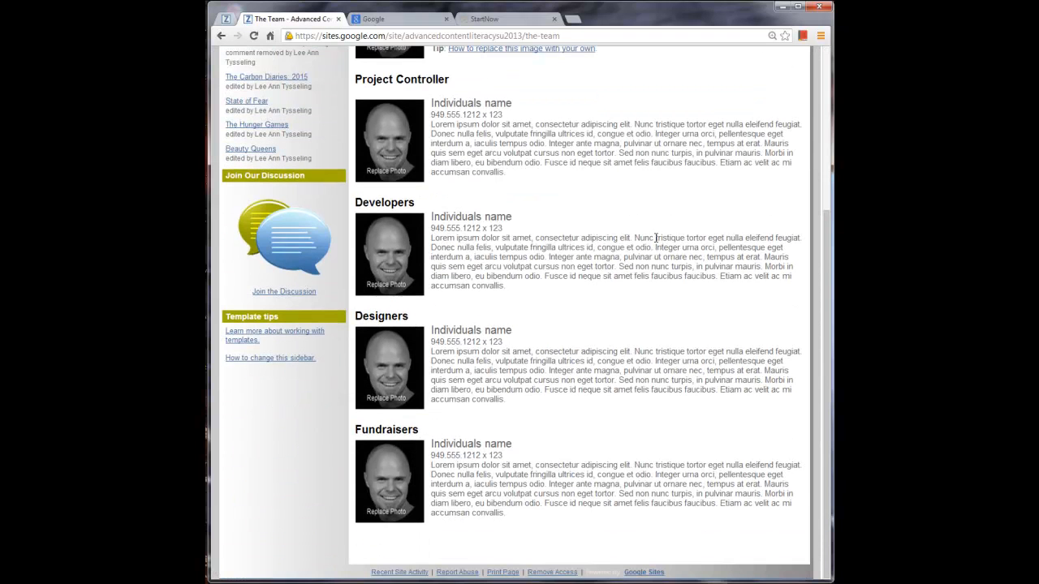
pyautogui.scroll(3, 656, 236)
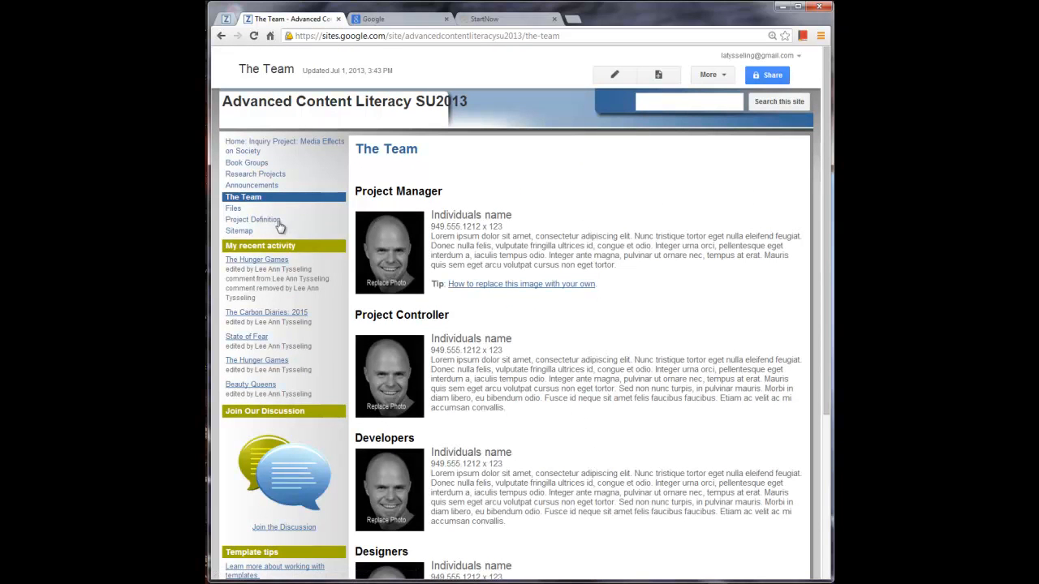
pyautogui.click(233, 209)
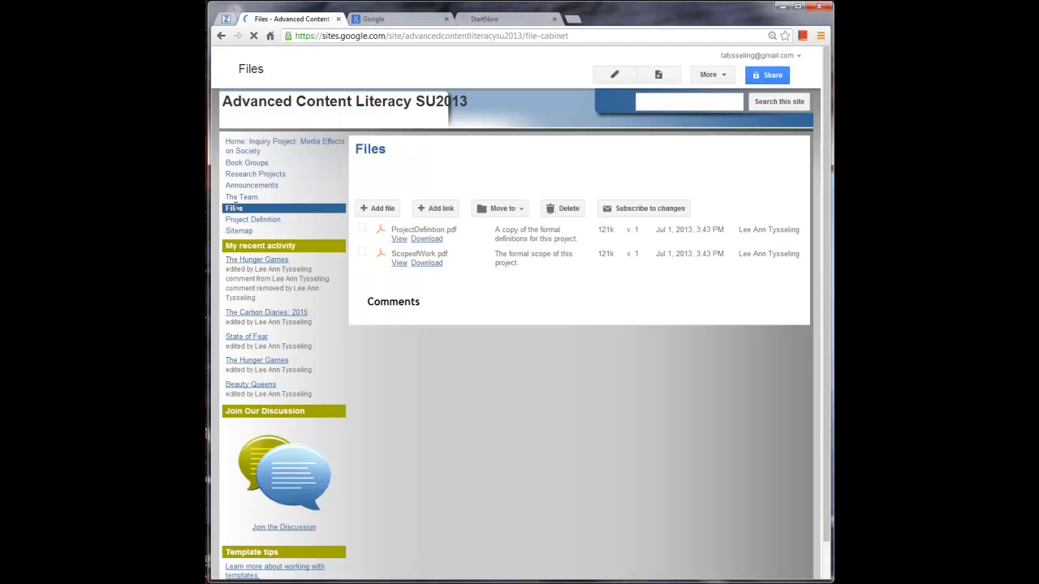
# Return to the home page and view The Hunger Games page from the recent activity, including its discussion sections and comments.
pyautogui.click(238, 145)
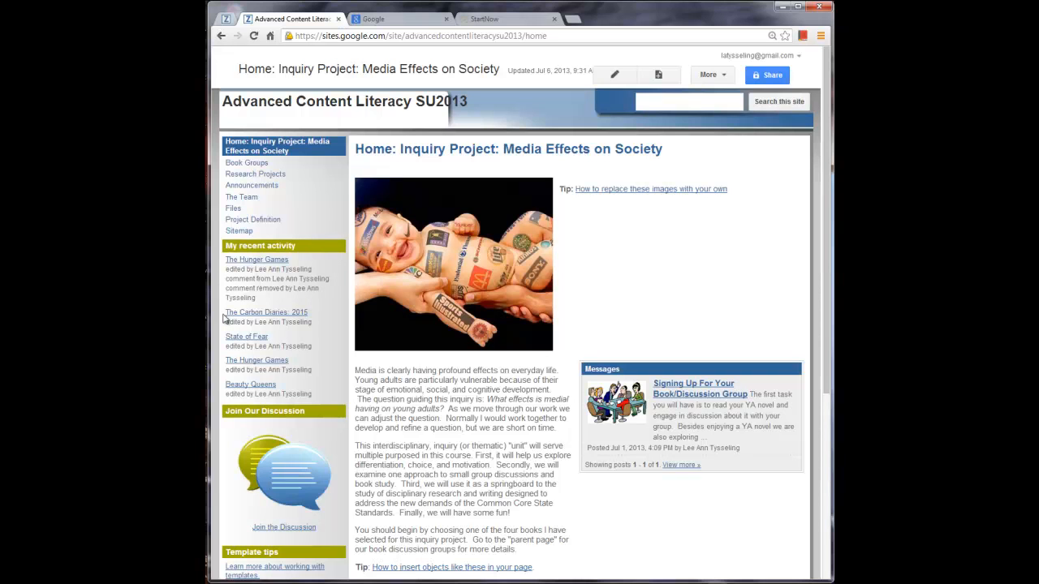
pyautogui.click(244, 362)
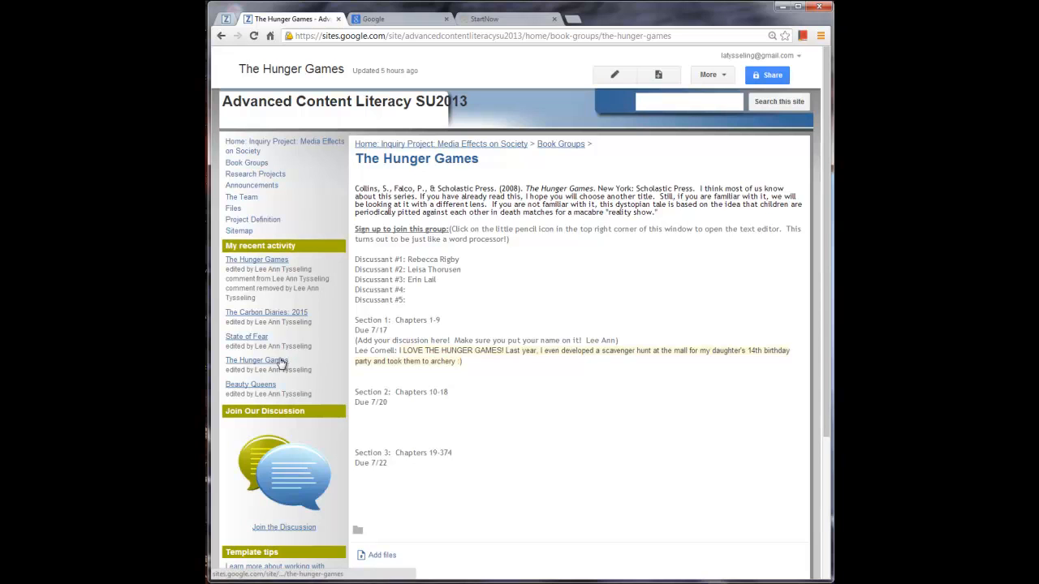
pyautogui.scroll(-2, 289, 380)
pyautogui.scroll(-2, 289, 380)
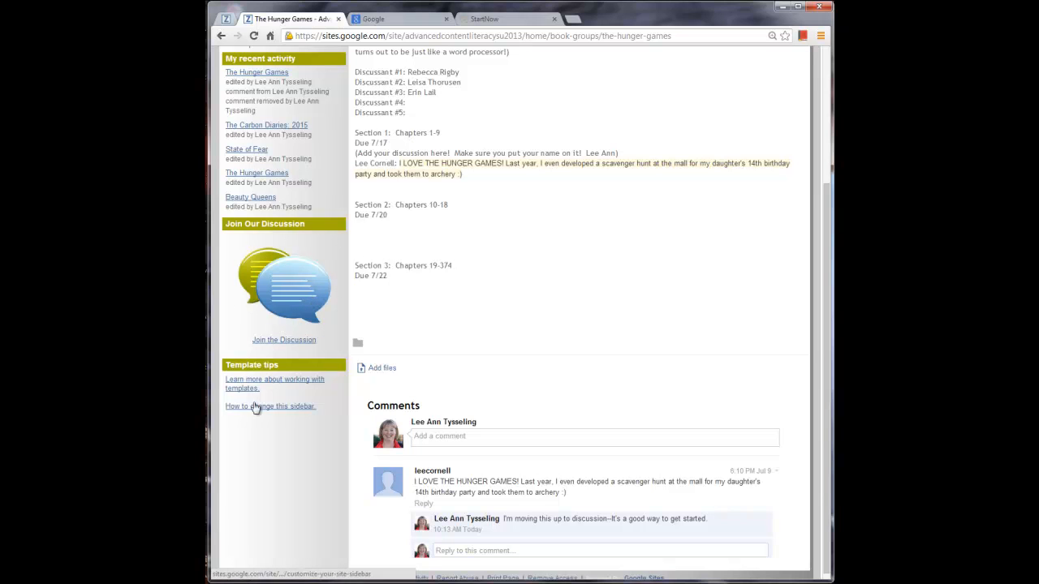
pyautogui.scroll(3, 311, 404)
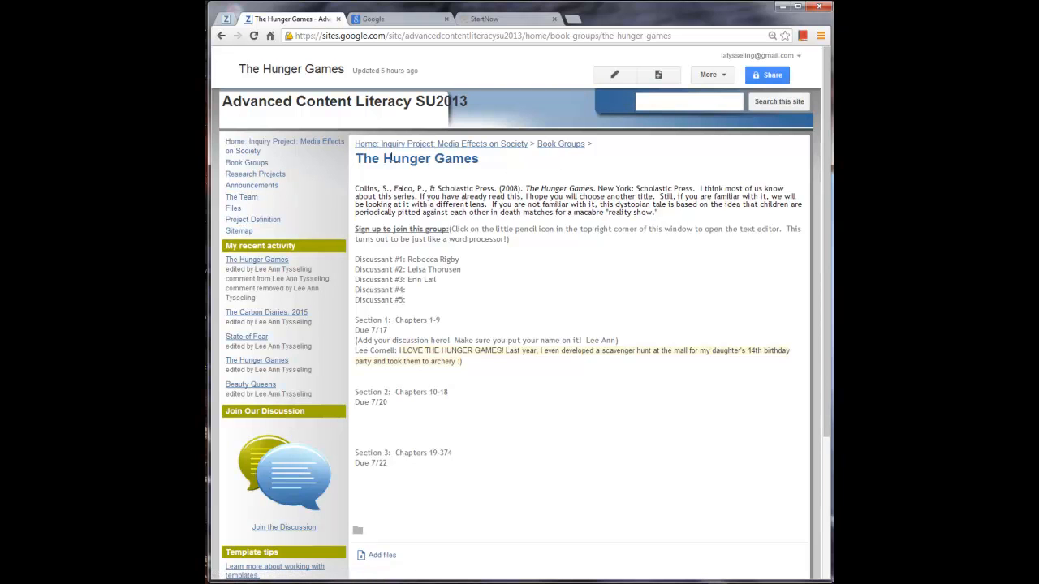
# Create a new web page named "Reality Shows" located under the Research Projects page.
pyautogui.click(294, 151)
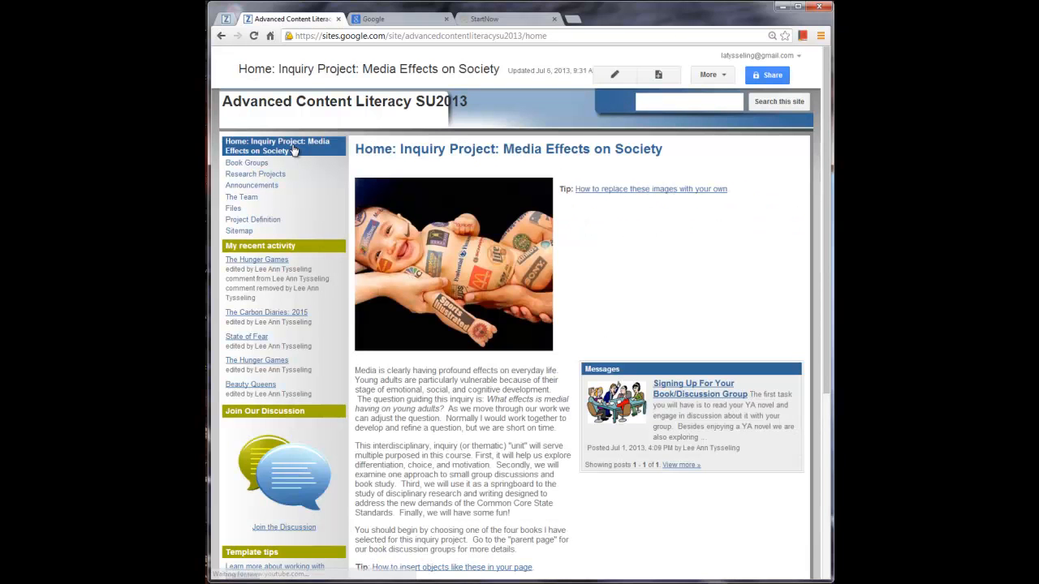
pyautogui.click(246, 174)
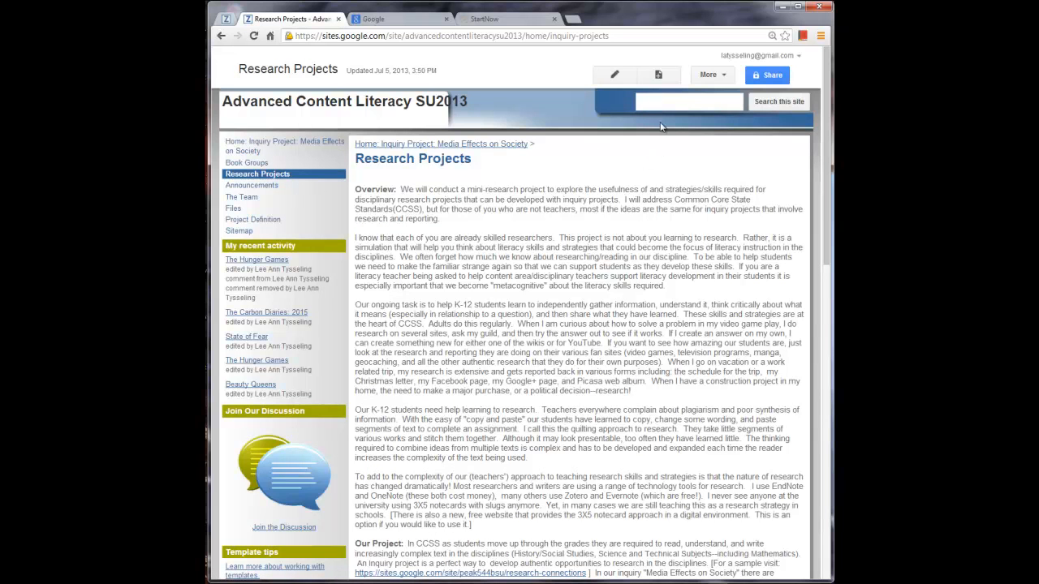
pyautogui.click(658, 75)
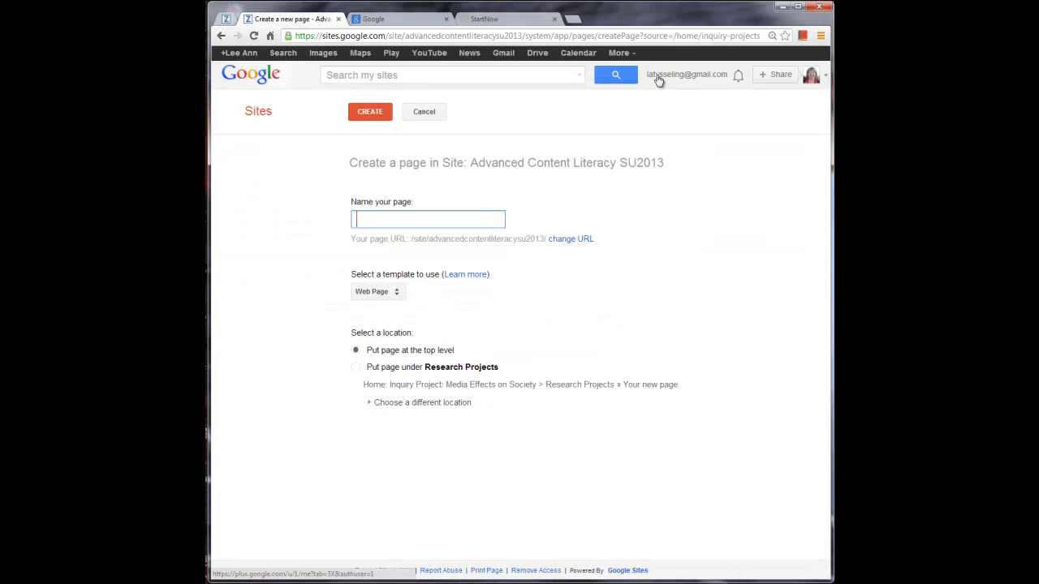
pyautogui.write('Reality Shows')
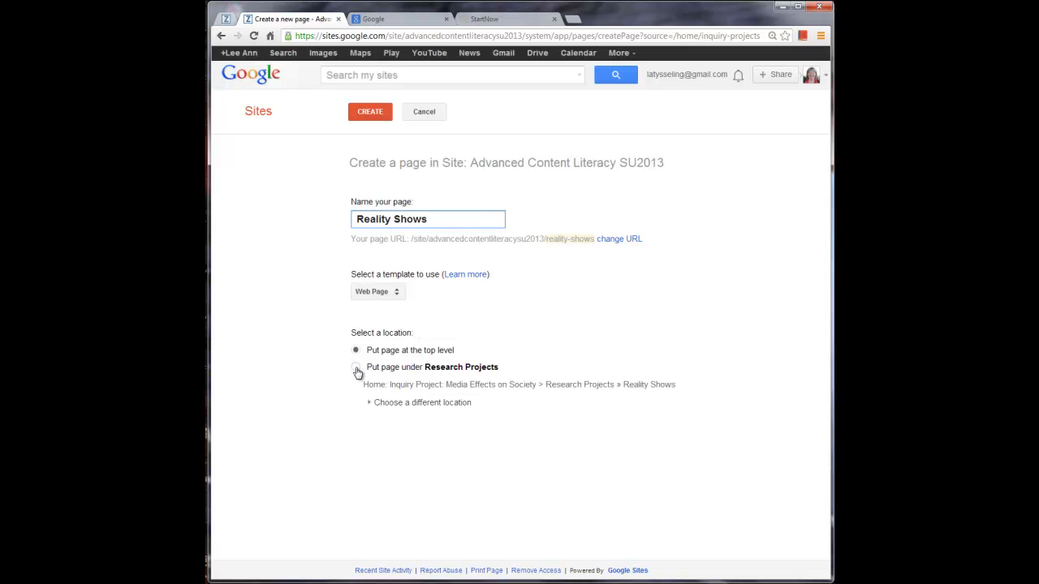
pyautogui.moveTo(350, 334); pyautogui.dragTo(443, 332)
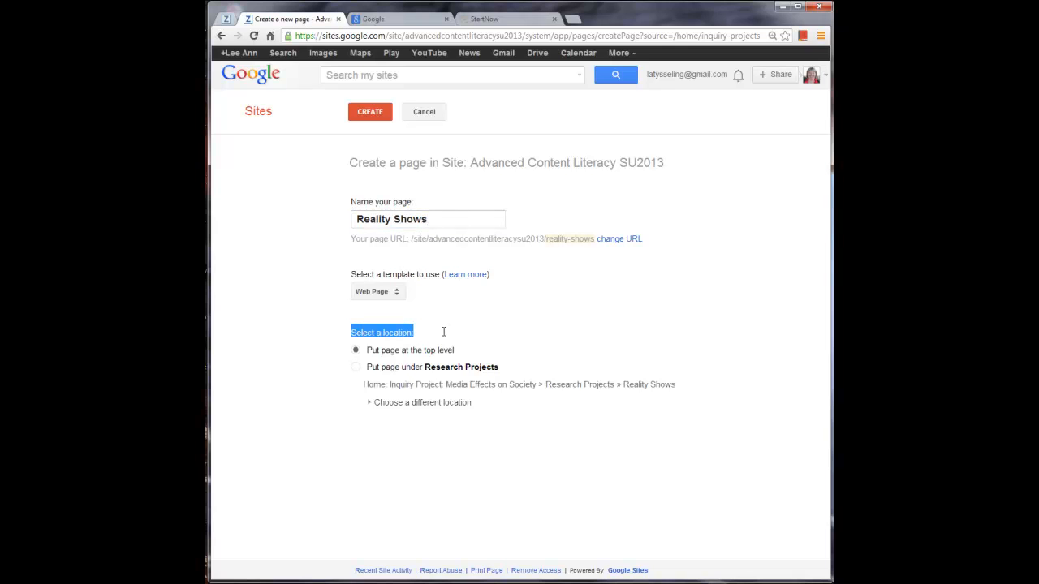
pyautogui.click(357, 369)
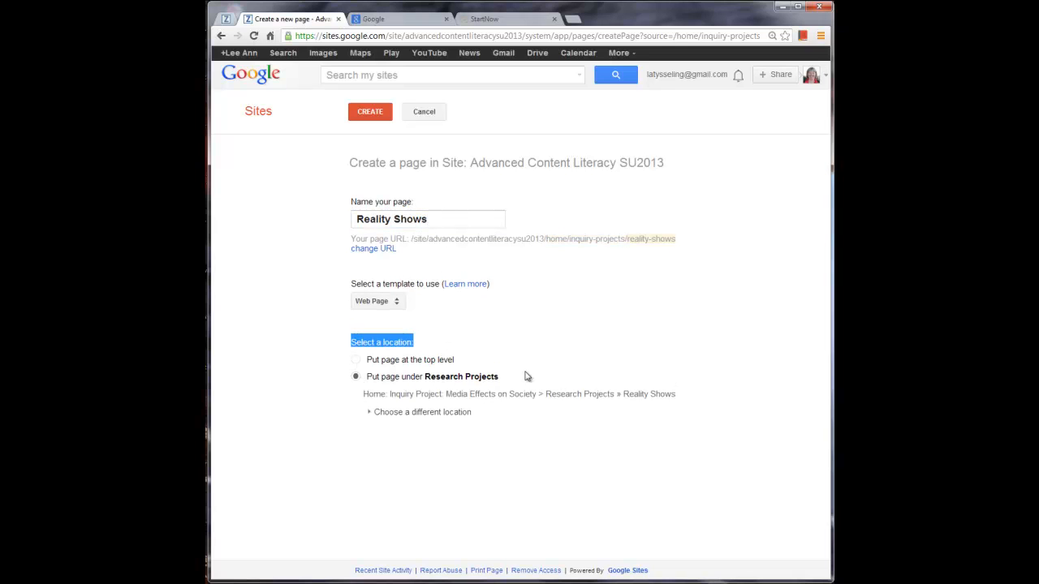
pyautogui.moveTo(499, 378); pyautogui.dragTo(430, 381)
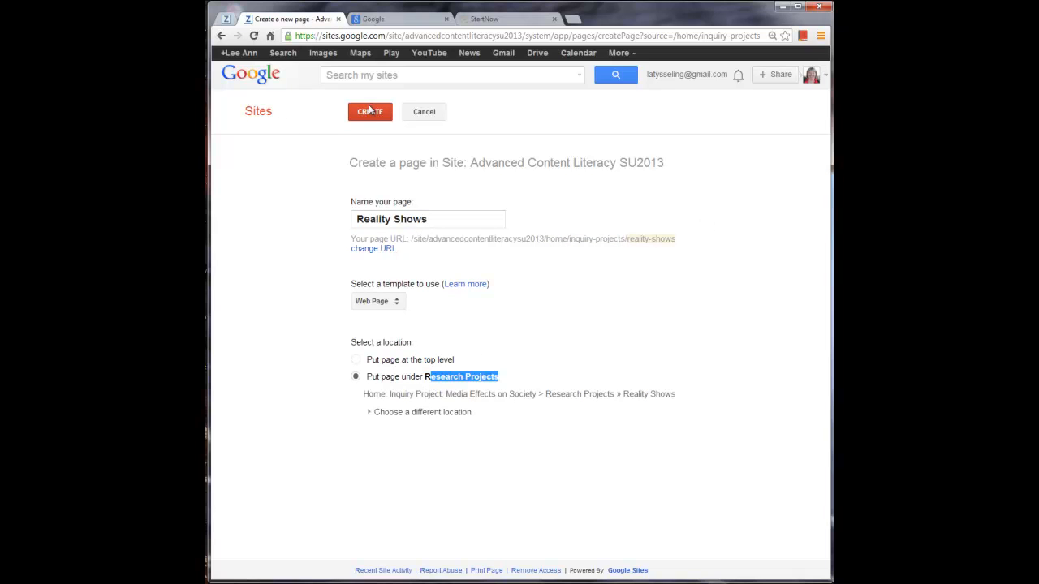
pyautogui.click(368, 115)
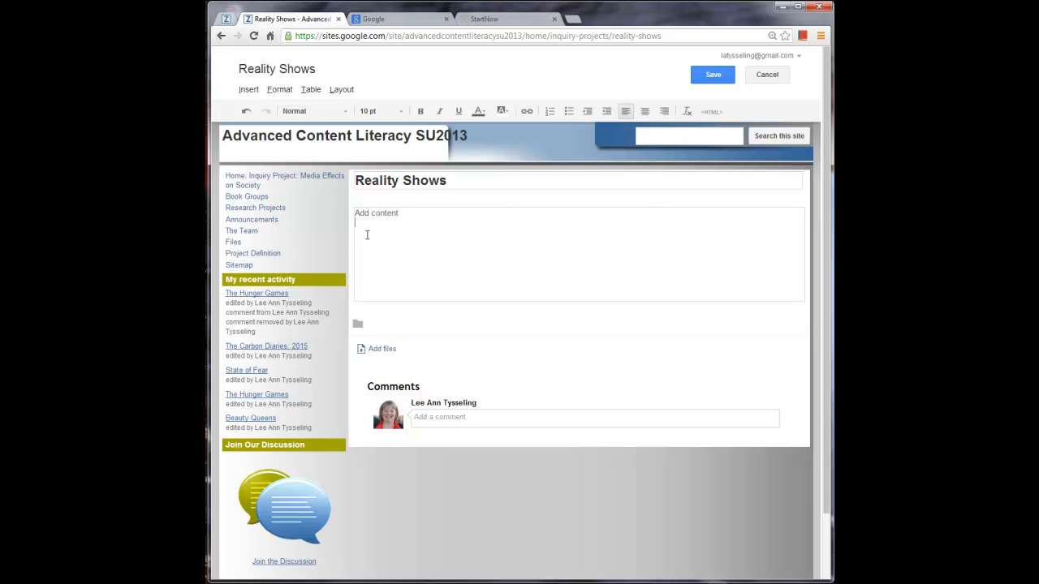
# Upload the Beekeeper Logo PNG from the 544_550 folder and insert it as an image in the Reality Shows page.
pyautogui.click(248, 91)
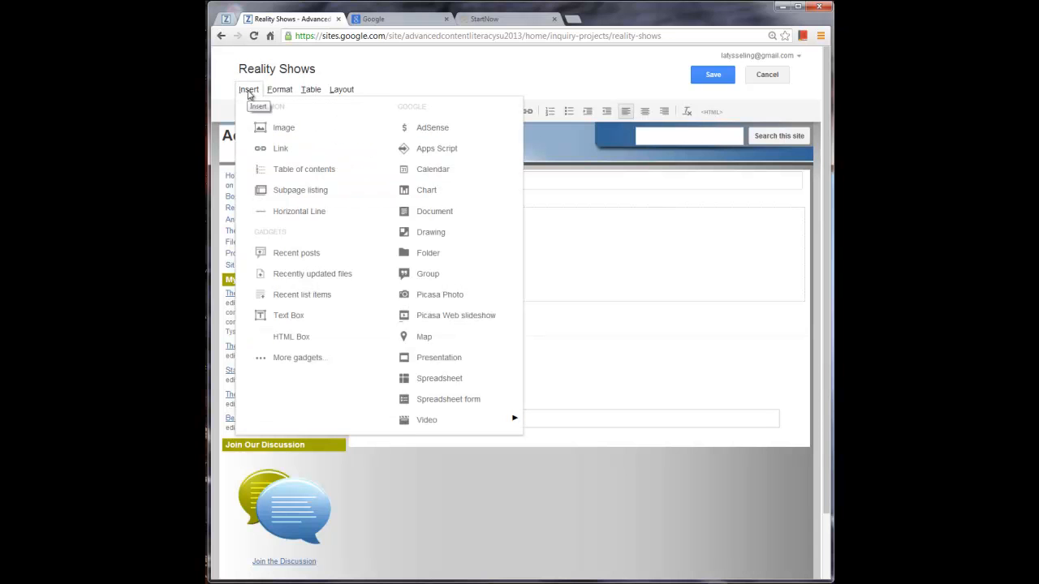
pyautogui.click(286, 134)
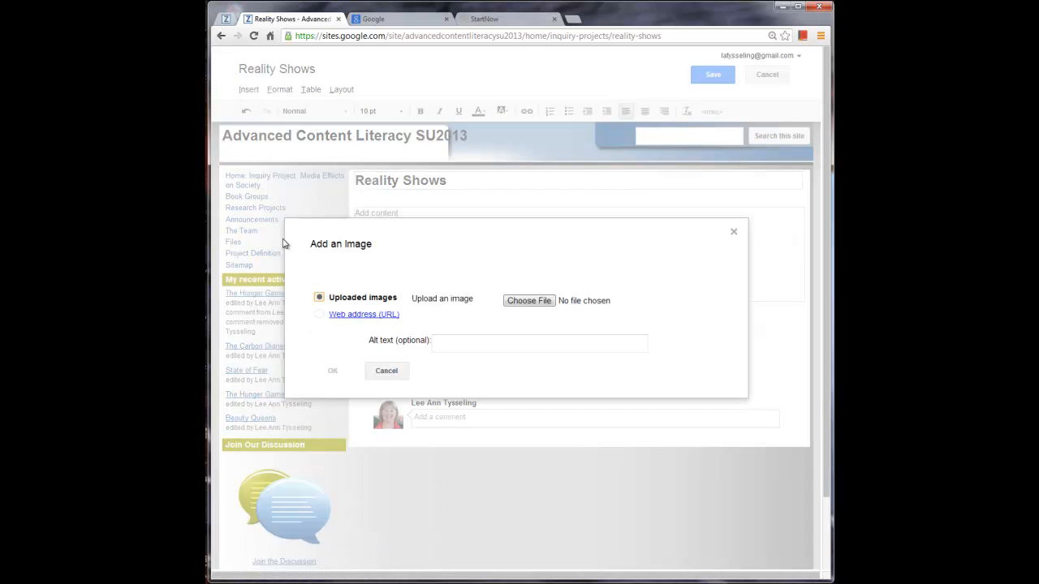
pyautogui.click(321, 318)
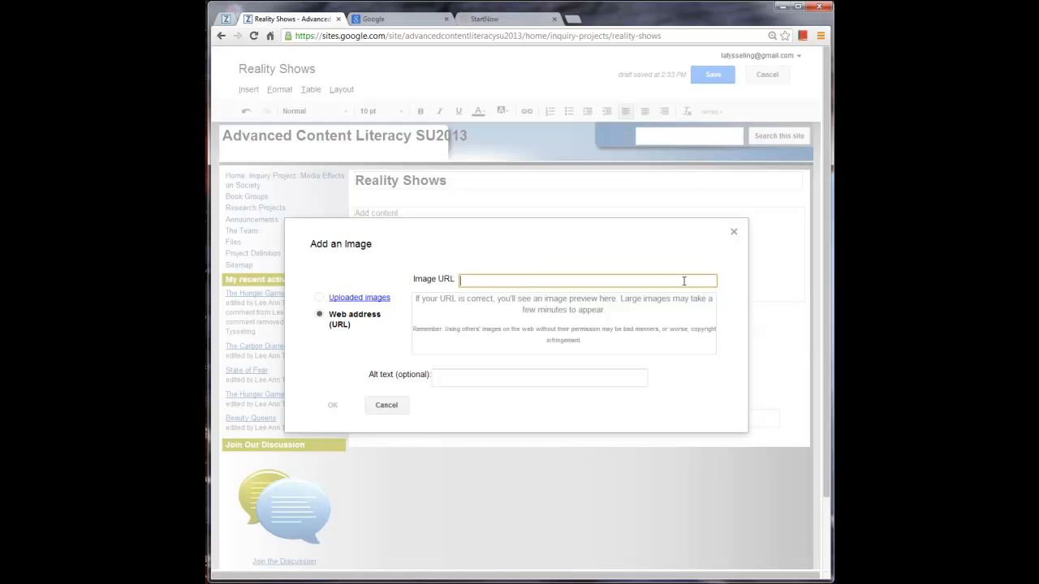
pyautogui.click(321, 298)
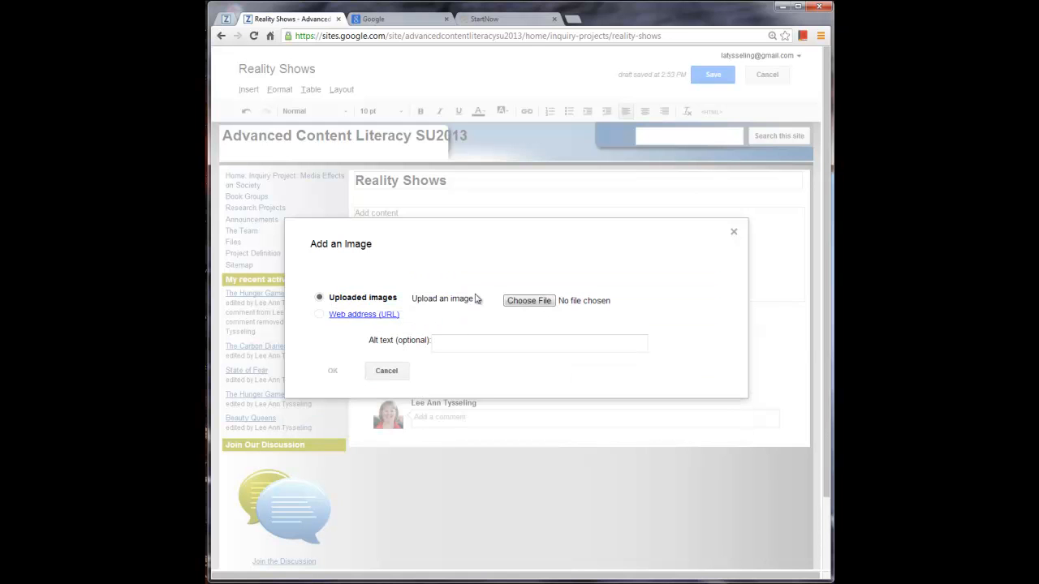
pyautogui.click(529, 301)
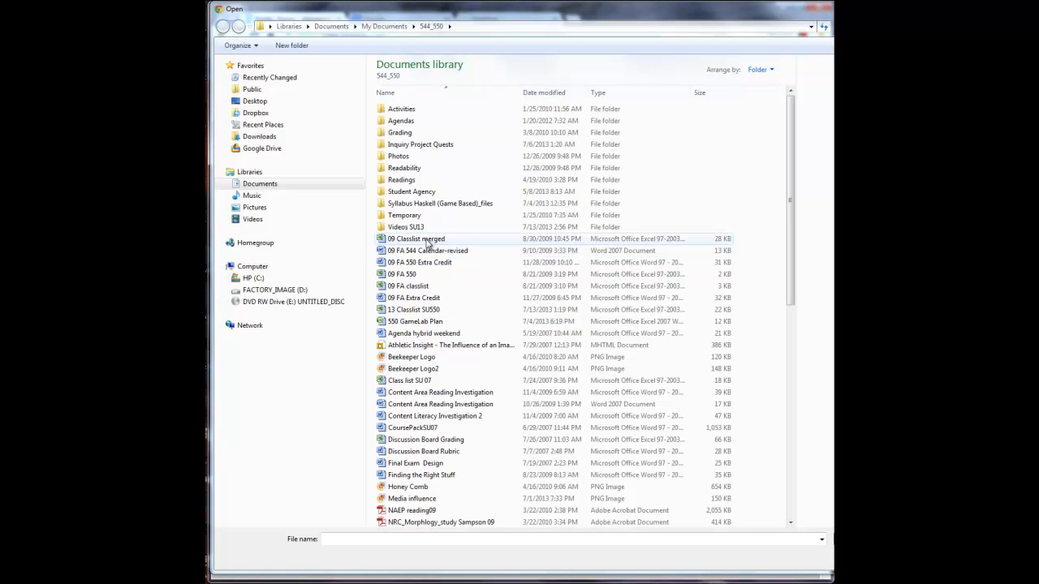
pyautogui.click(431, 358)
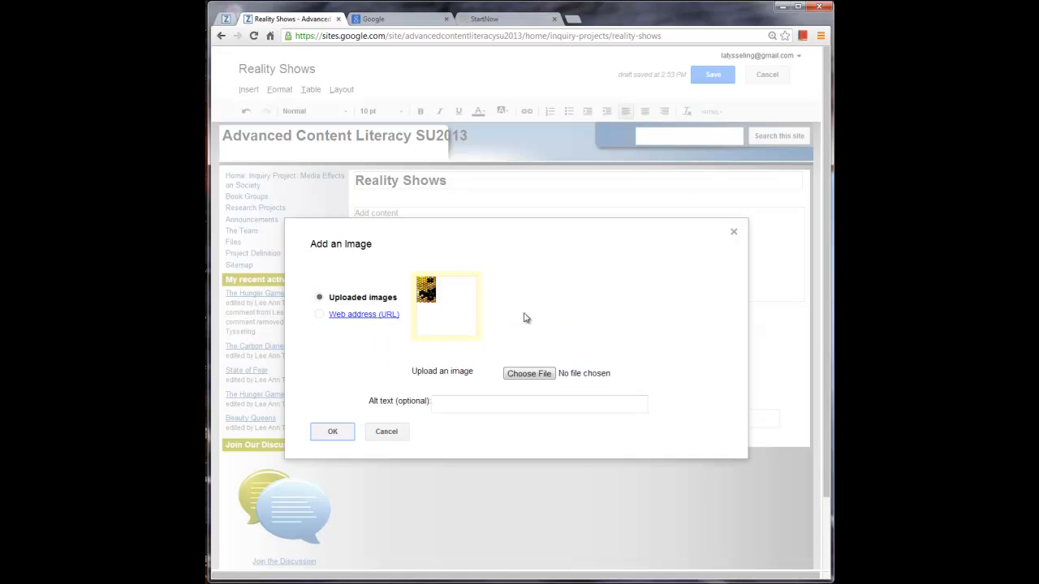
pyautogui.click(334, 432)
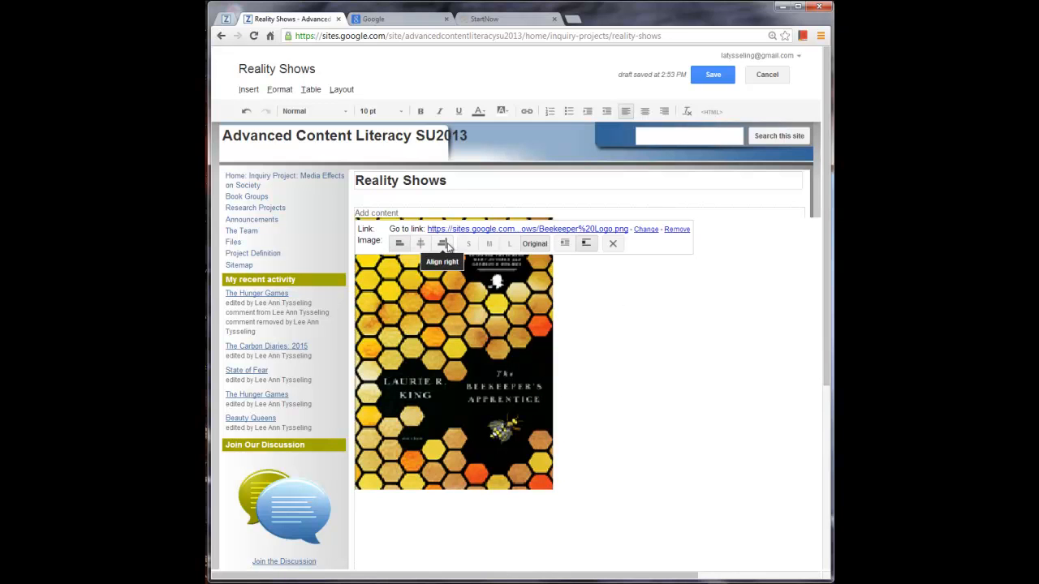
# Set the Beekeeper Logo image to medium size with text wrap on, and save the Reality Shows page.
pyautogui.click(490, 243)
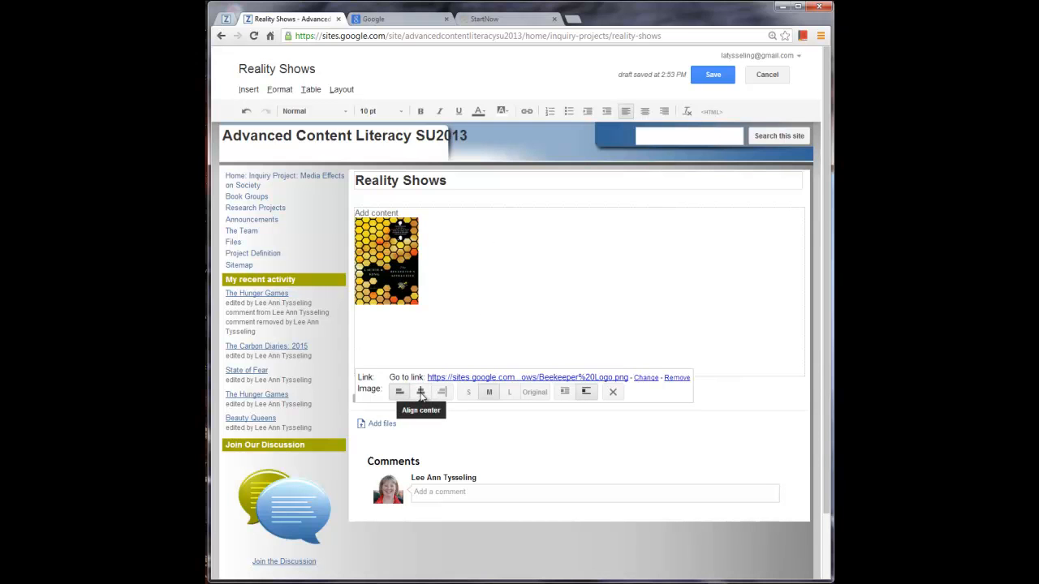
pyautogui.click(567, 393)
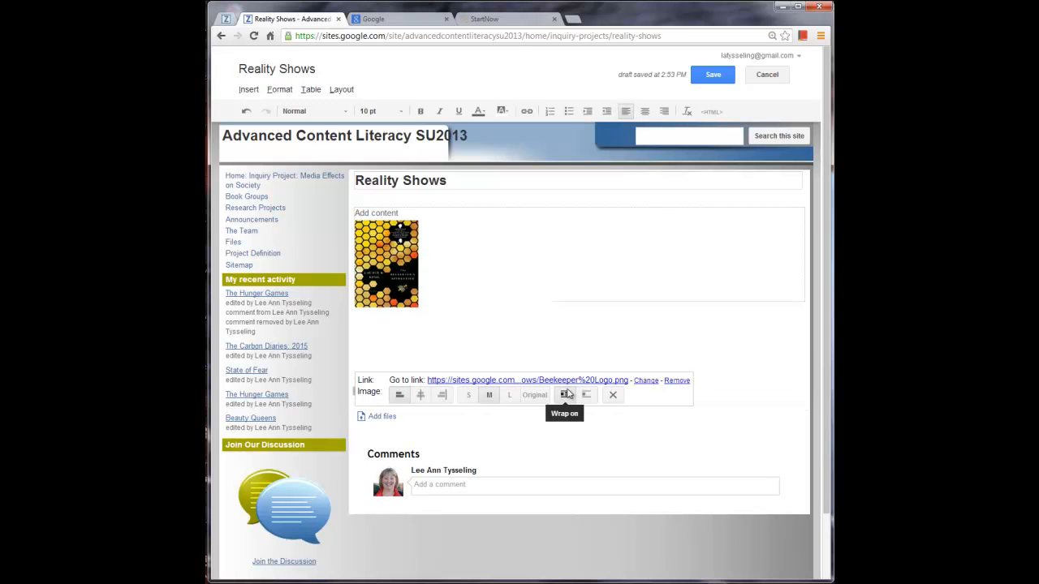
pyautogui.click(713, 75)
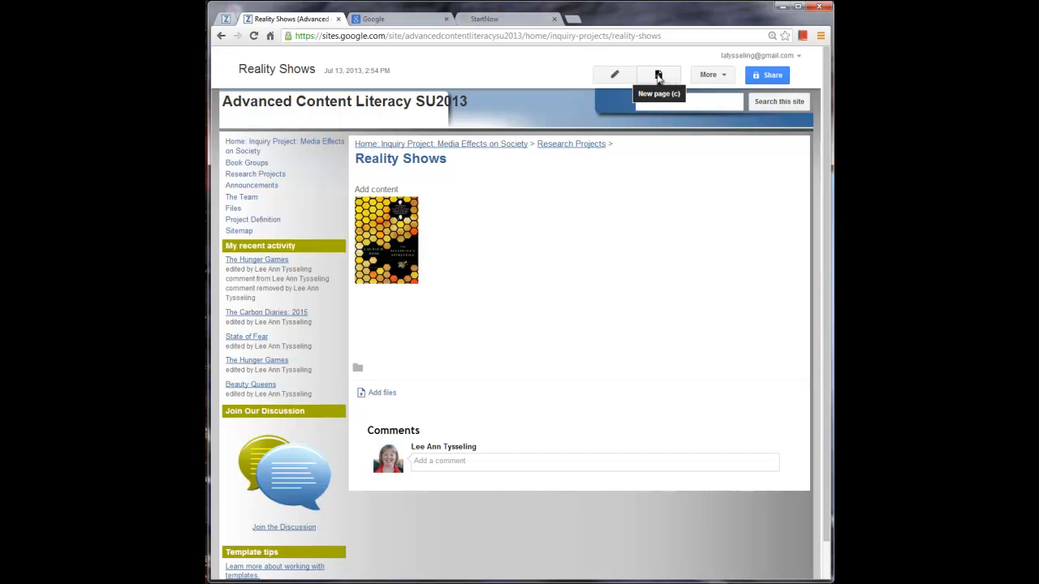
# Look at the additional page and site actions and at the list of signed-in accounts.
pyautogui.click(724, 77)
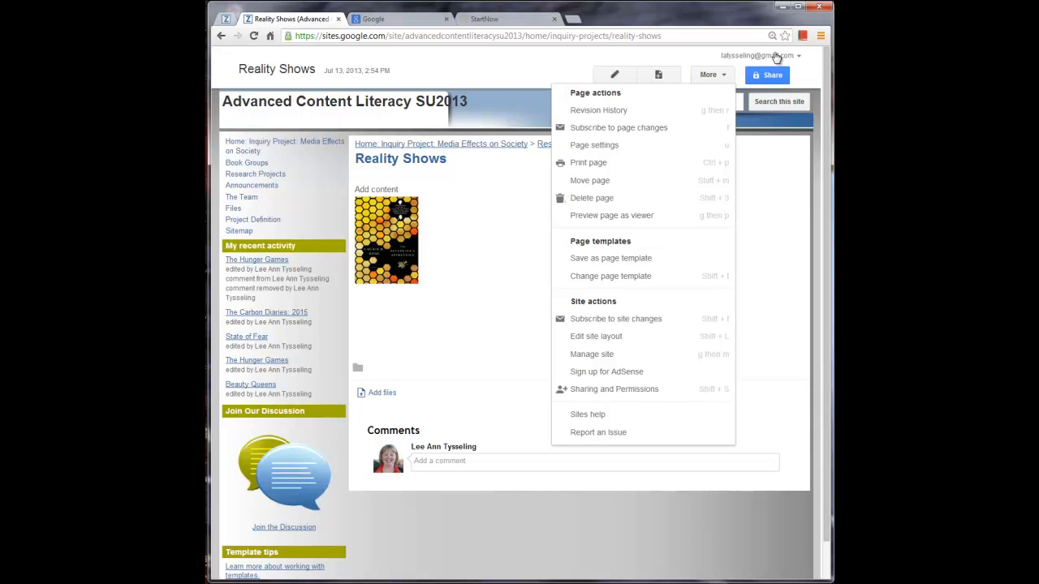
pyautogui.click(807, 57)
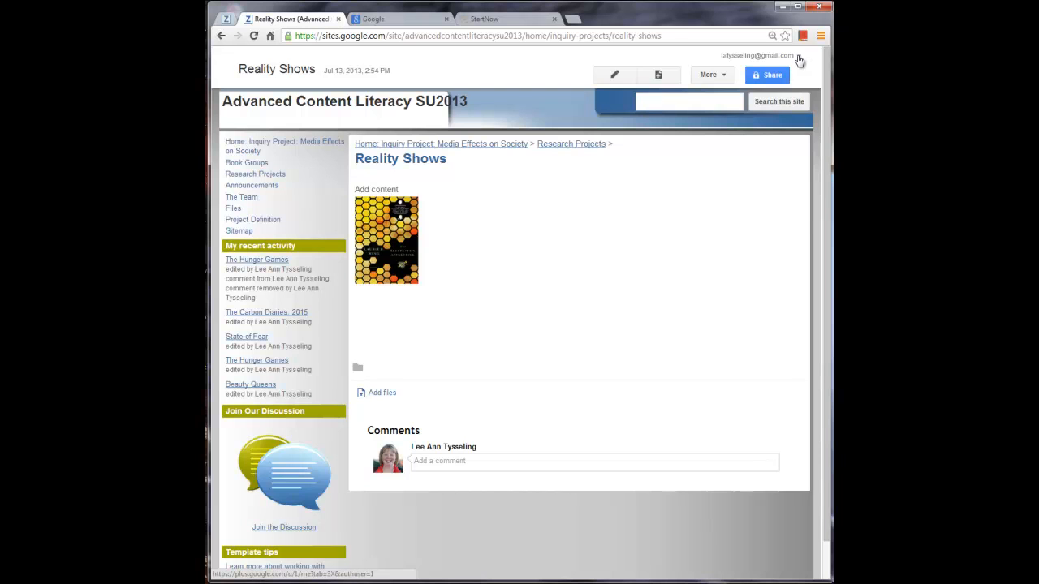
pyautogui.click(798, 57)
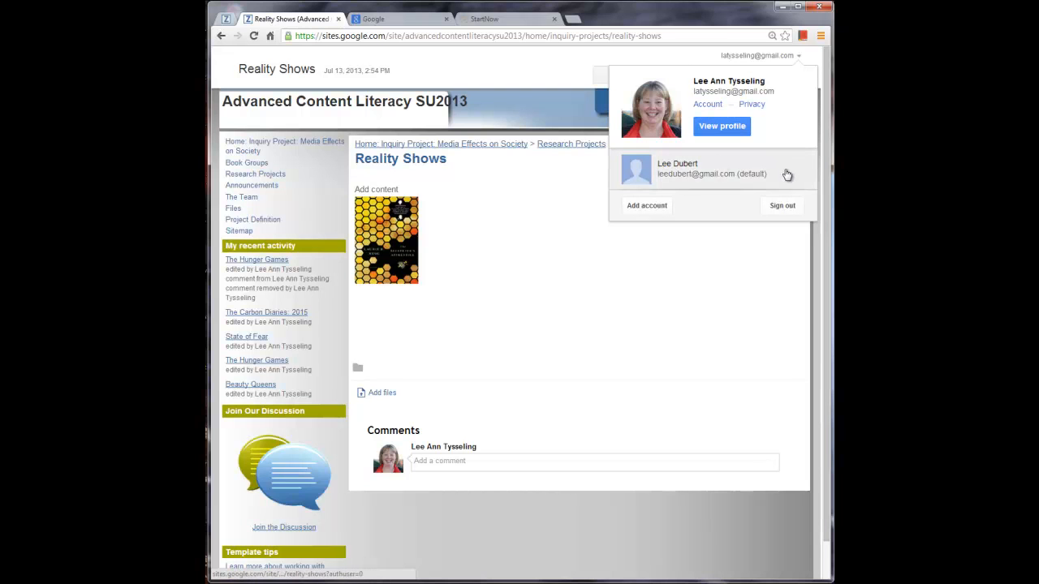
pyautogui.click(703, 56)
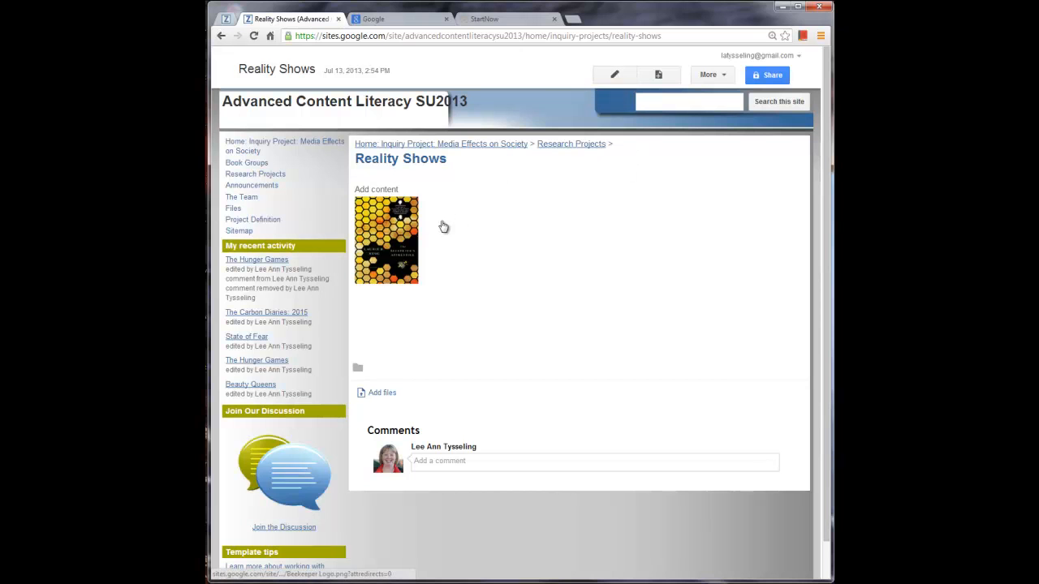
# View the Beekeeper Logo image on its own and return to the Reality Shows page.
pyautogui.click(434, 281)
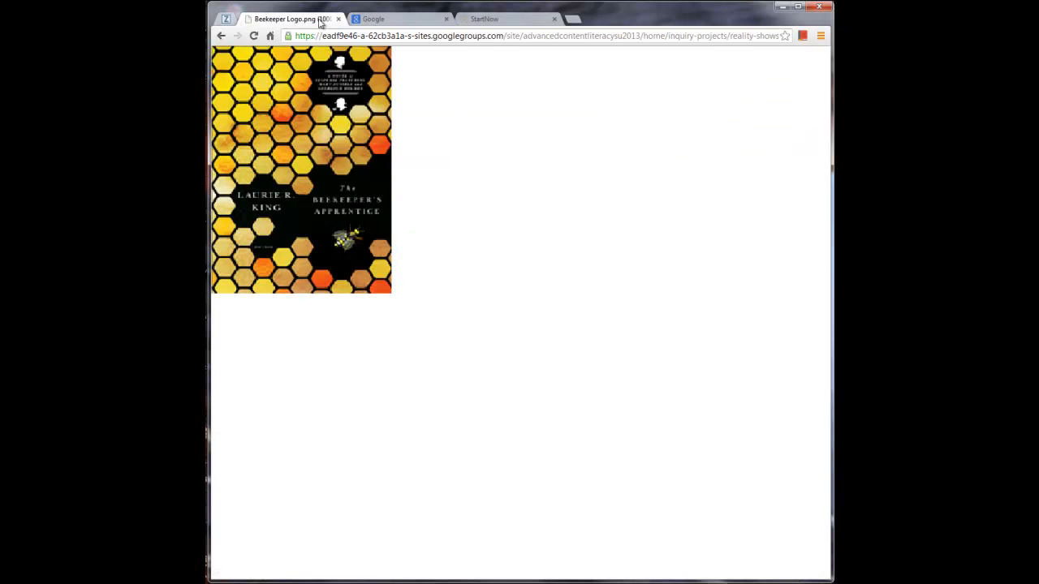
pyautogui.click(222, 36)
pyautogui.click(220, 36)
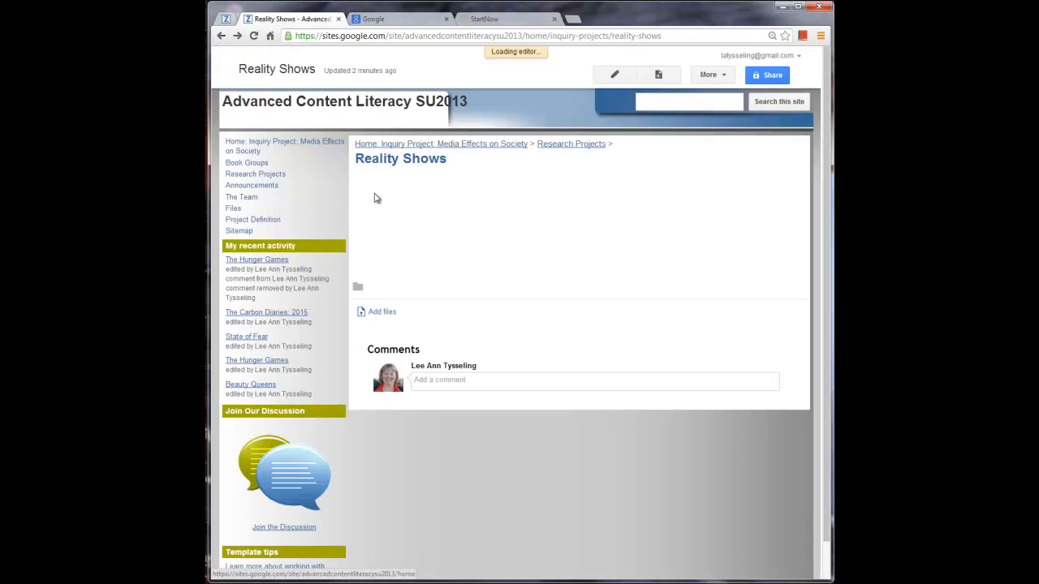
# Examine the content types insertable in the Reality Shows page, including the video sources, and leave editing without saving.
pyautogui.click(248, 89)
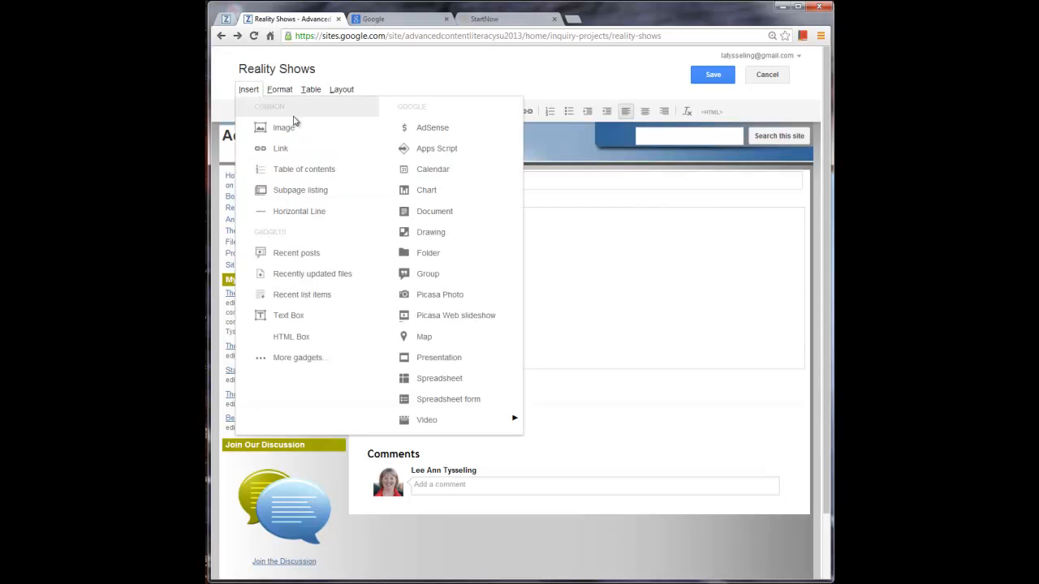
pyautogui.moveTo(444, 424)
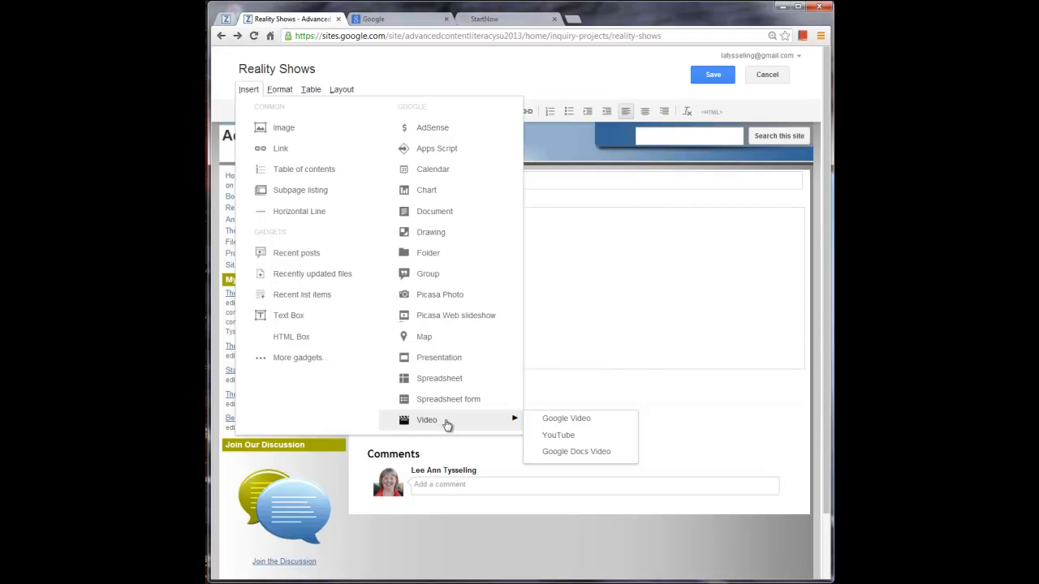
pyautogui.click(619, 162)
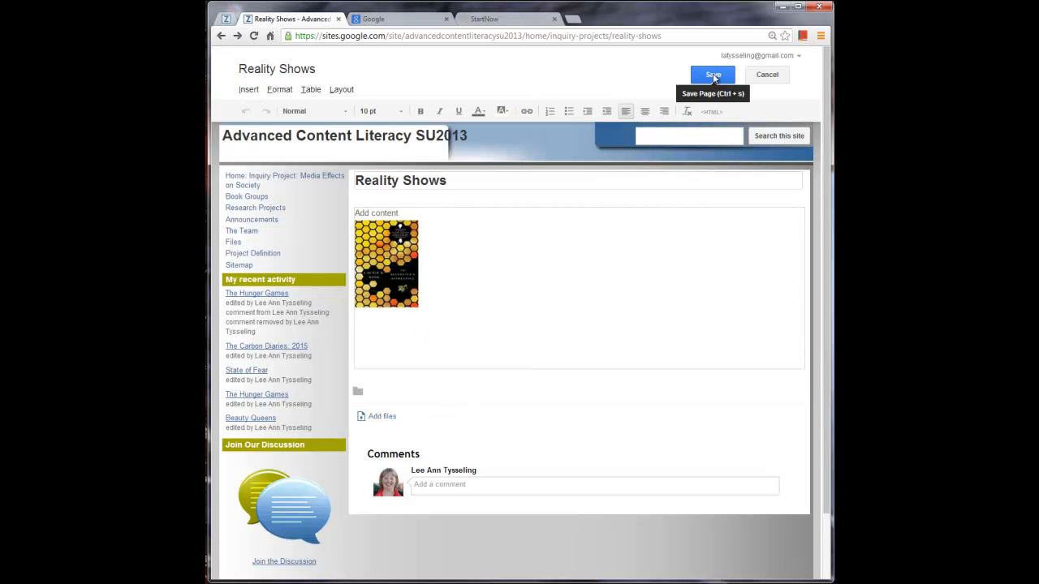
pyautogui.click(768, 75)
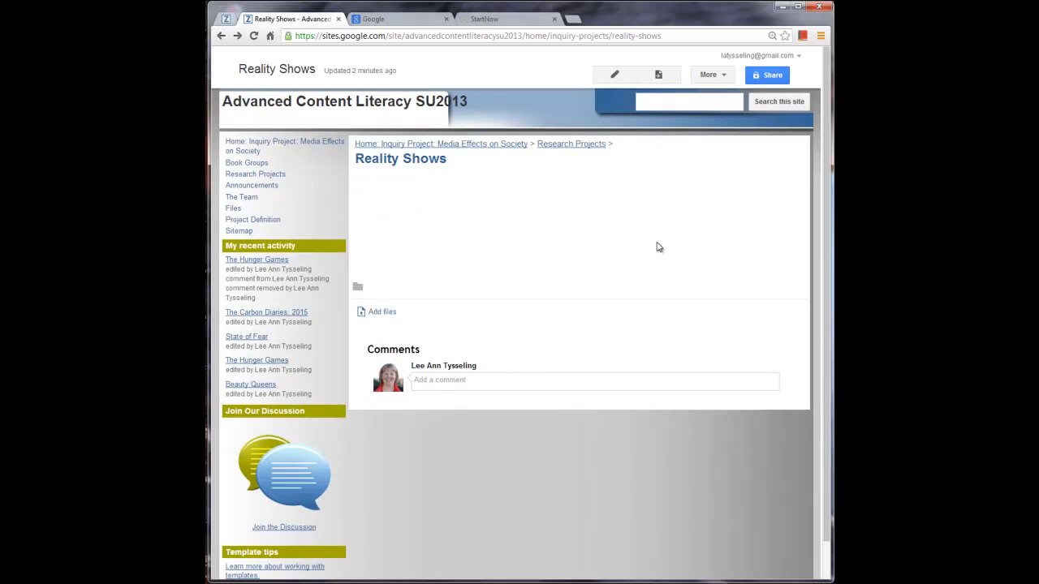
# View the Research Projects page down to its research topics, sign-up table and subpage links.
pyautogui.click(573, 146)
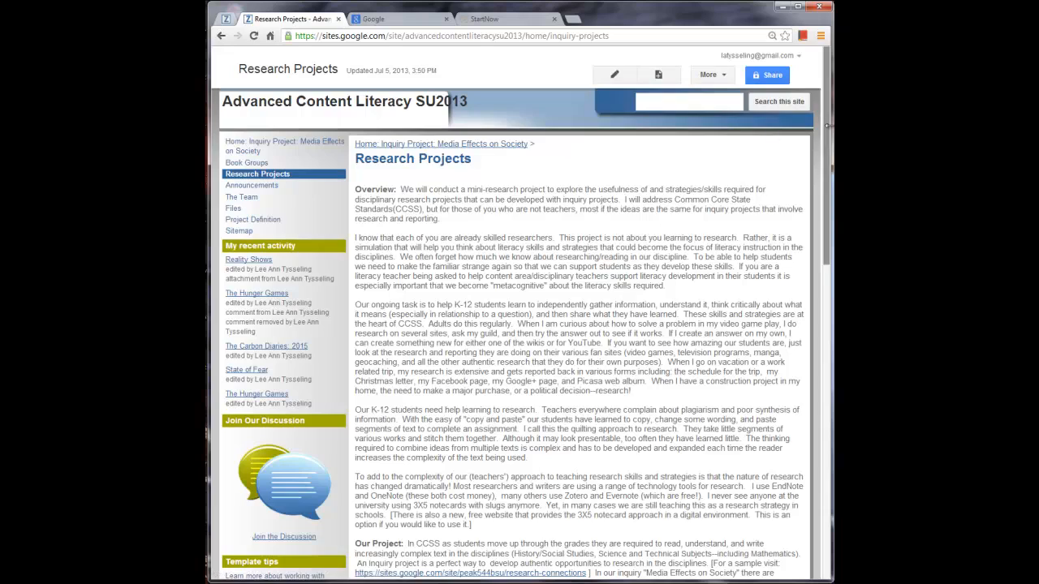
pyautogui.moveTo(825, 113); pyautogui.dragTo(797, 460)
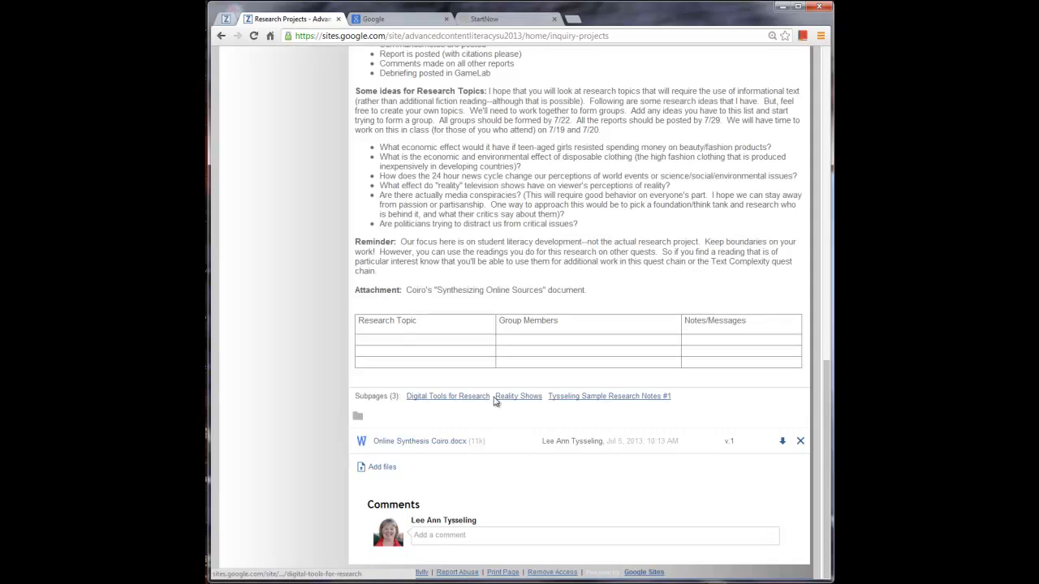
pyautogui.moveTo(830, 461); pyautogui.dragTo(825, 90)
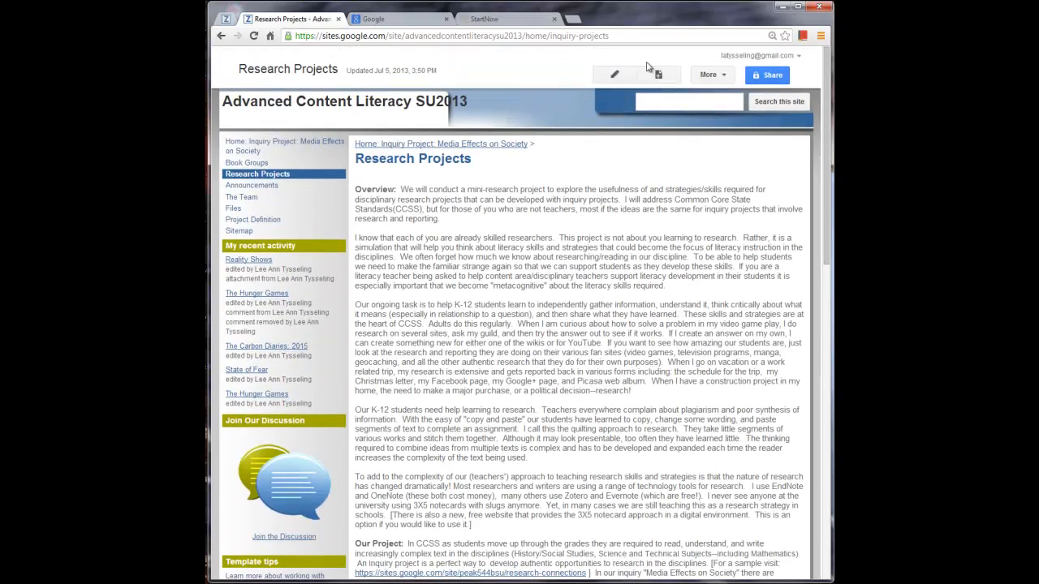
# Insert a subpage listing of the current page, 150 pixels wide, at the start of the Research Projects page.
pyautogui.click(616, 76)
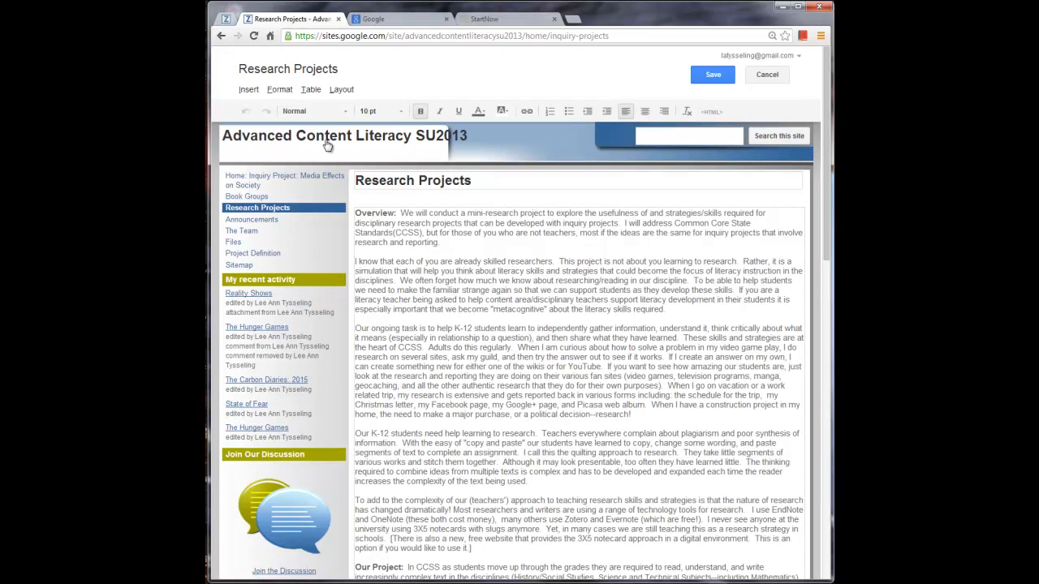
pyautogui.click(249, 91)
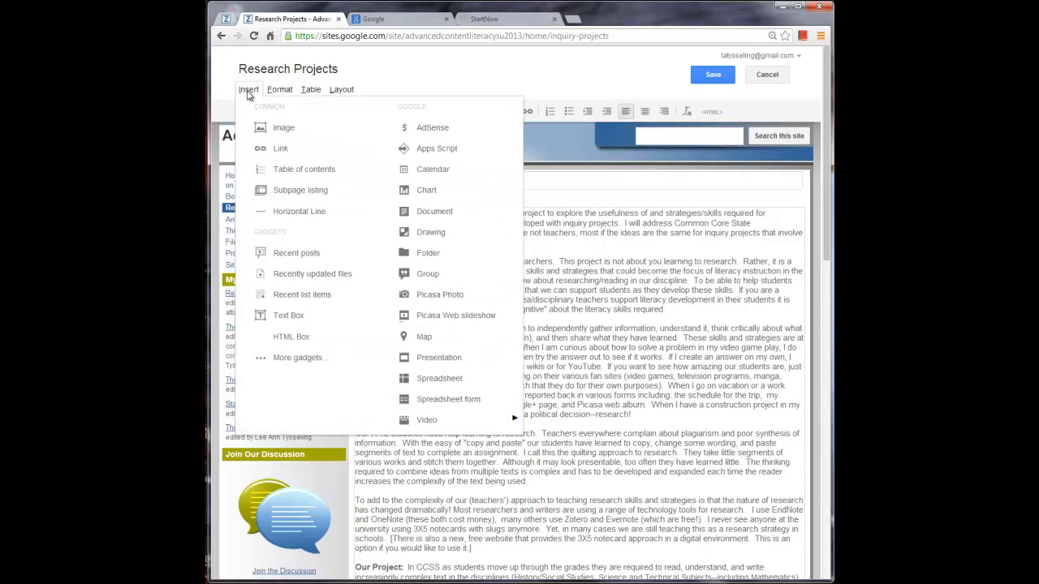
pyautogui.click(298, 191)
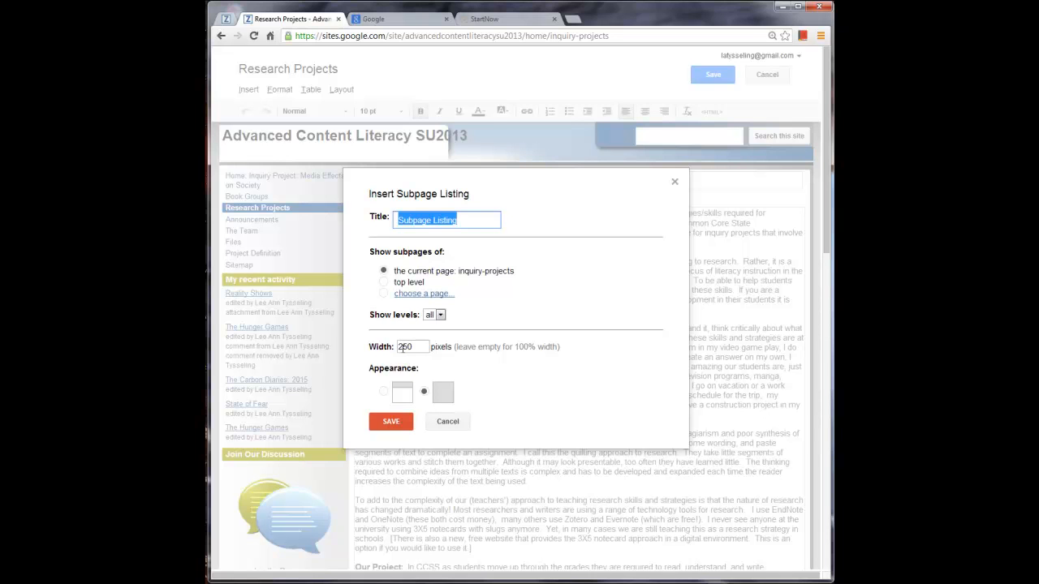
pyautogui.click(402, 348)
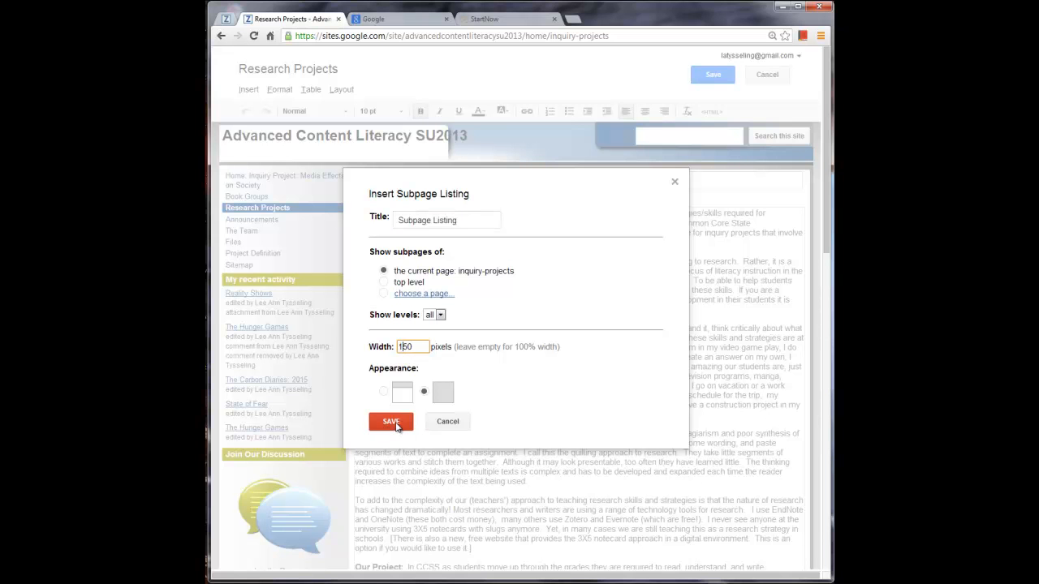
pyautogui.click(391, 422)
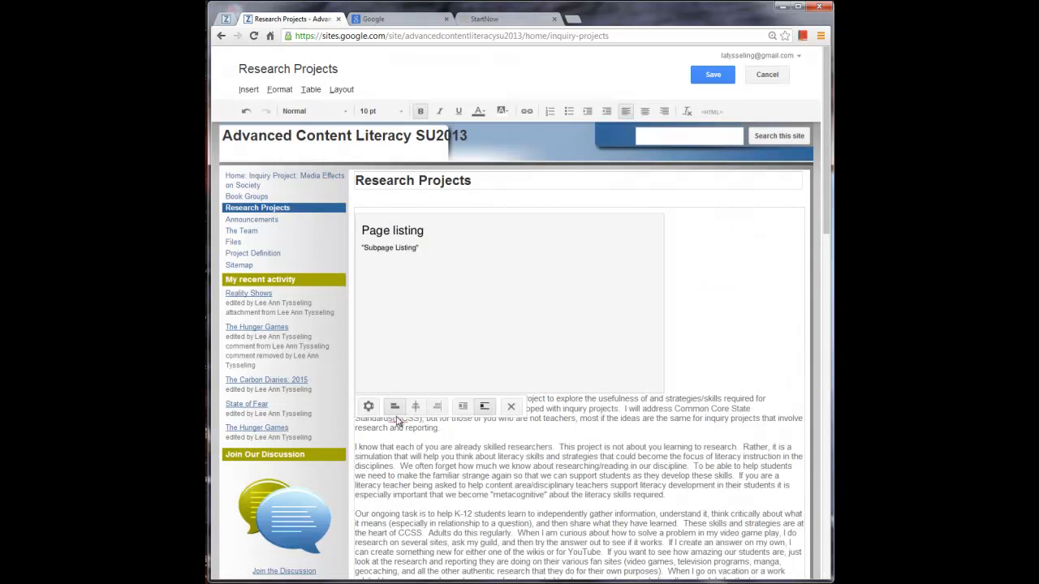
# Wrap the page text around the subpage listing, align the listing right, and save the Research Projects page.
pyautogui.click(464, 409)
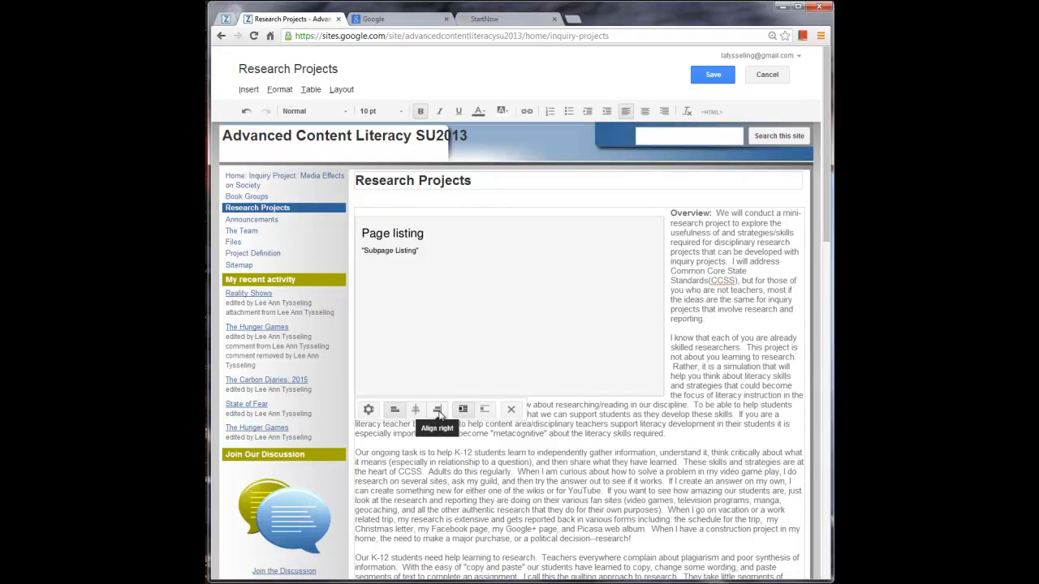
pyautogui.click(438, 410)
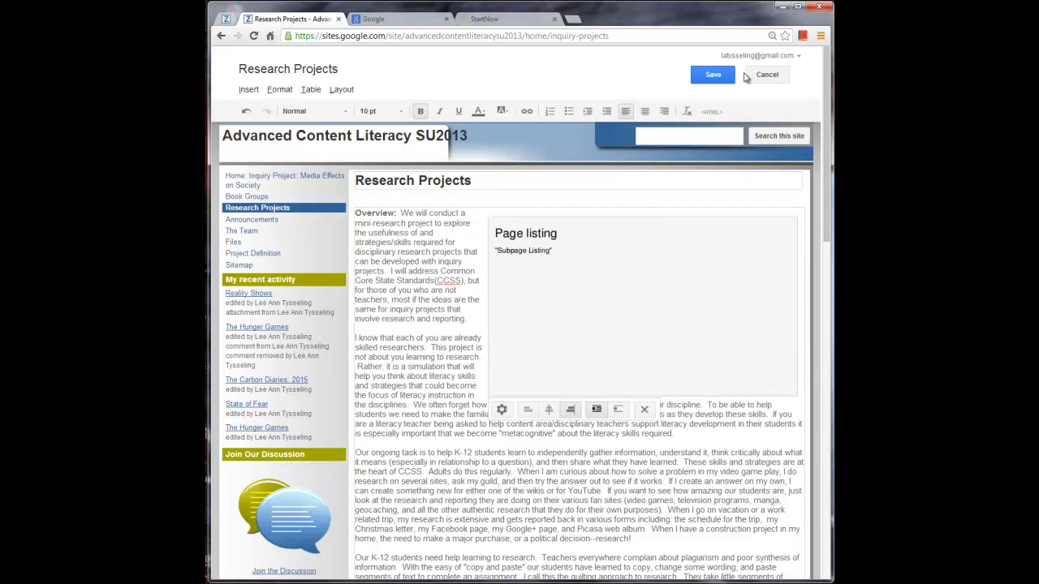
pyautogui.click(714, 76)
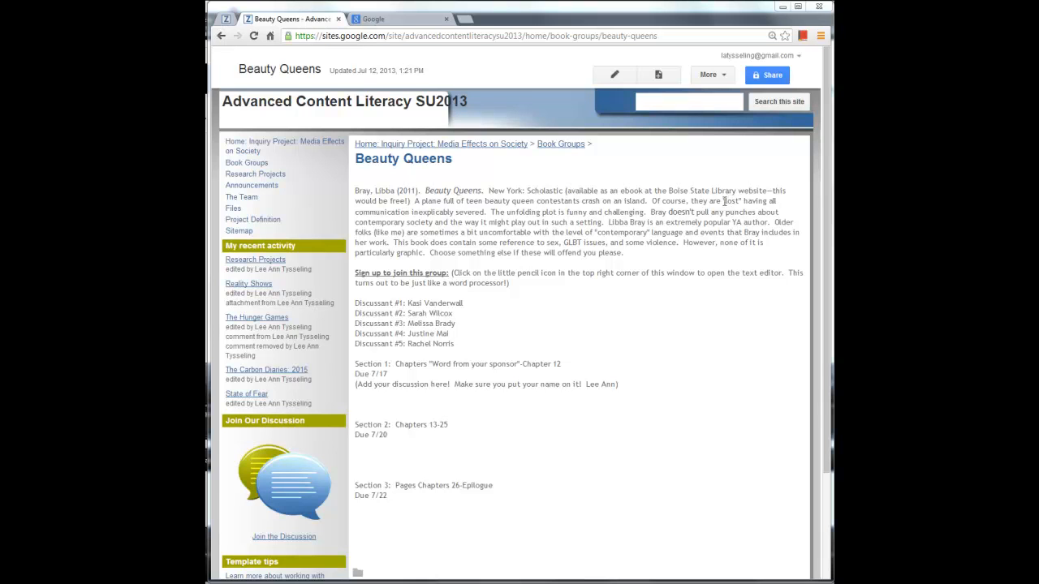
# Subscribe to changes on the Beauty Queens page, and go to the site's home page to view its additional actions.
pyautogui.click(726, 77)
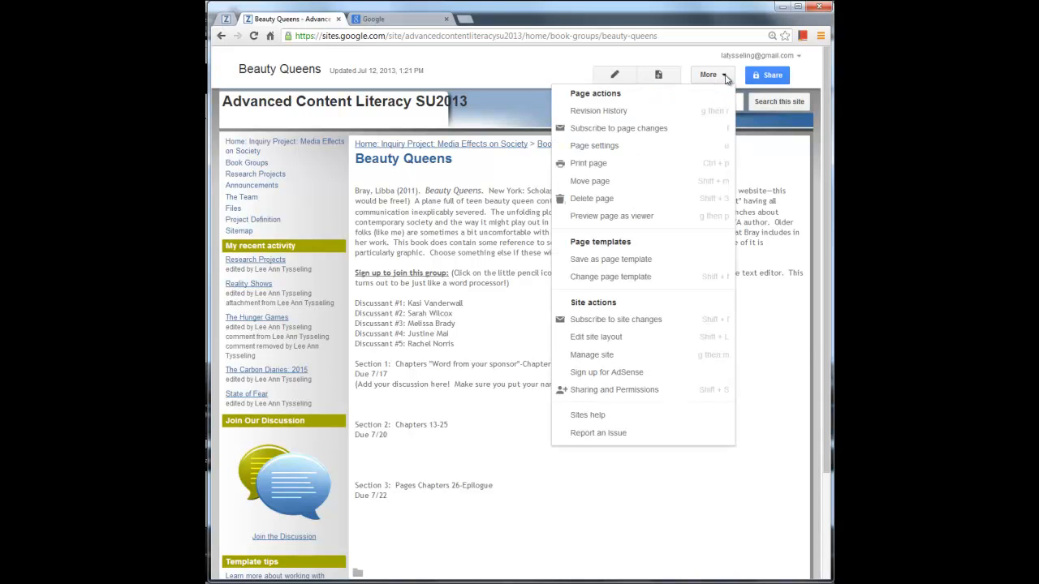
pyautogui.click(642, 129)
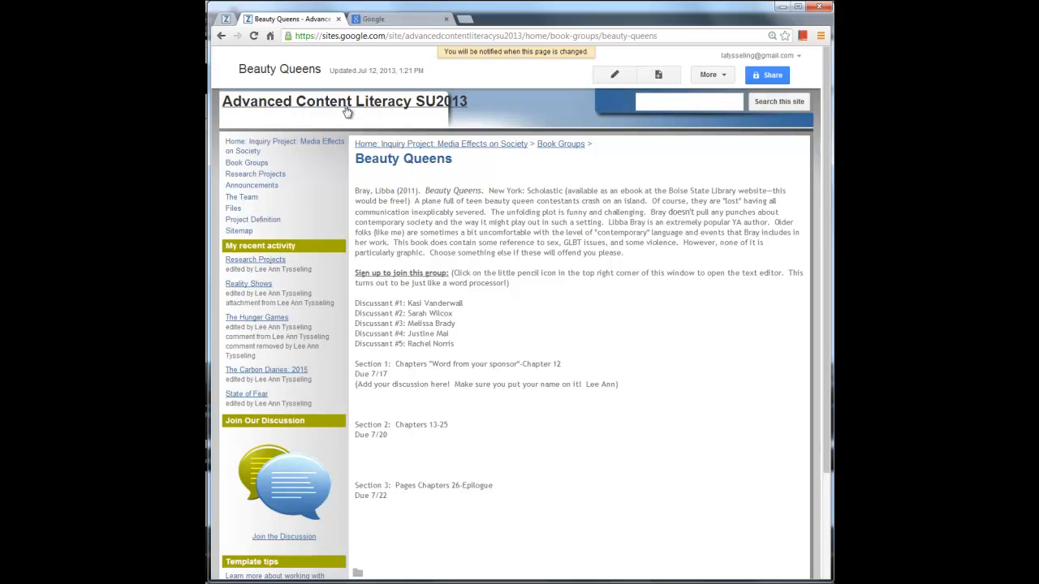
pyautogui.click(288, 149)
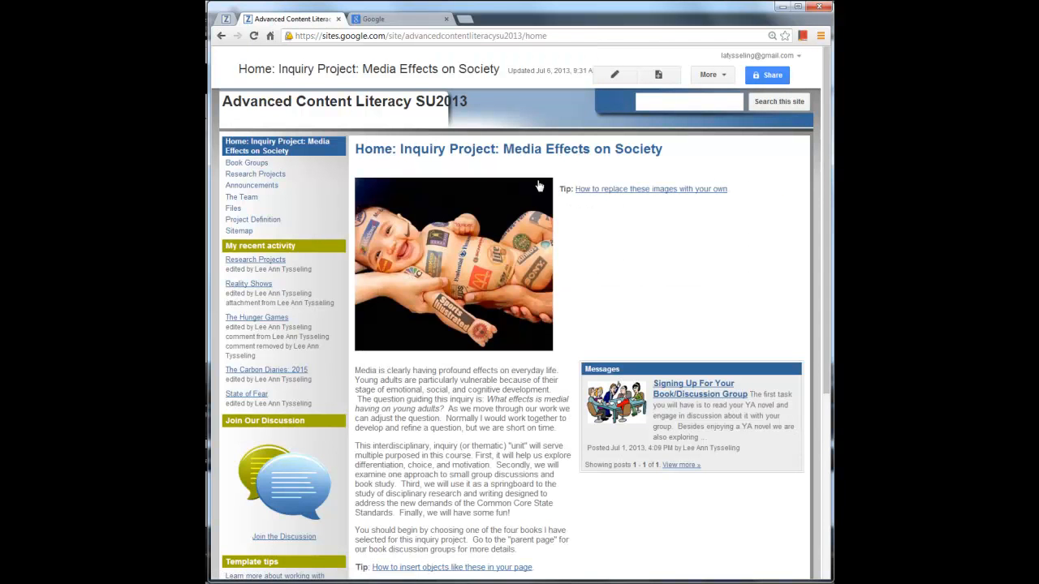
pyautogui.click(723, 80)
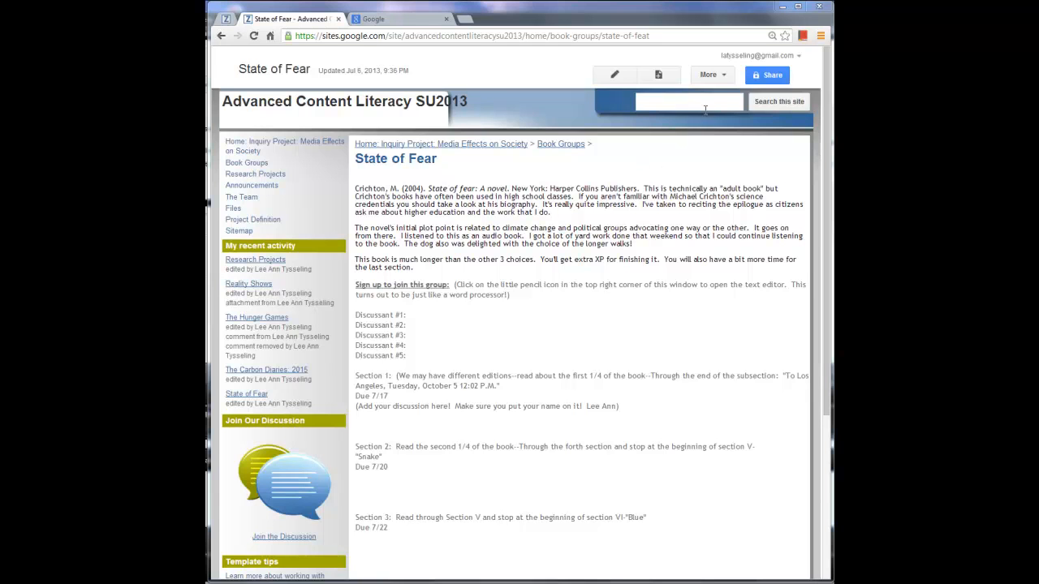
# Edit the State of Fear page, adding "ksdlkfngoikdkngoekdkglugheiosdf" after Section 1's discussion note and "asdkfoeoingkdosapgnjkdklaszop" two lines below.
pyautogui.click(617, 75)
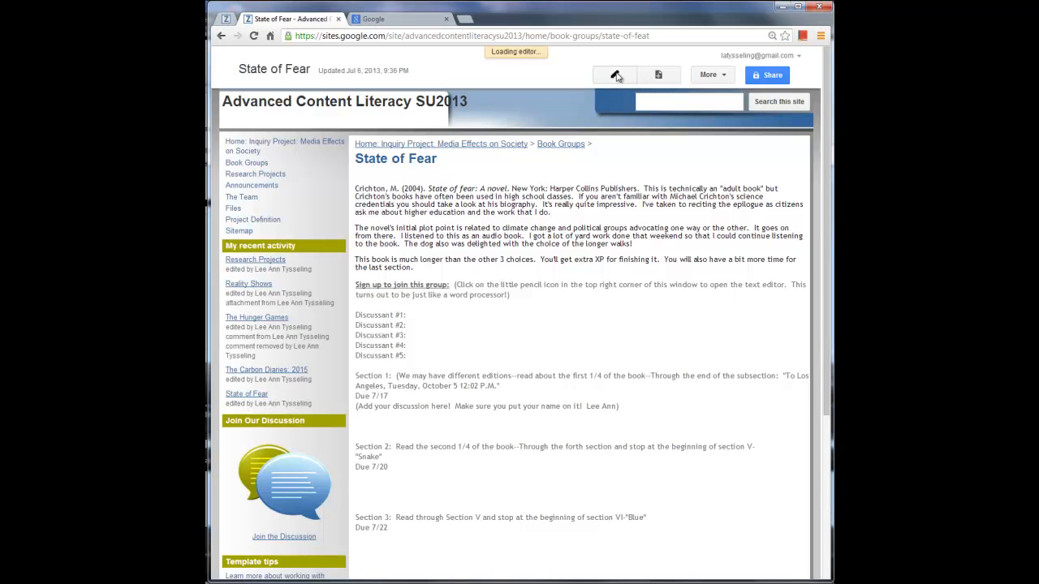
pyautogui.click(632, 429)
pyautogui.write('ksdkfngoikdkngoekdkglugheiosdf')
pyautogui.press('Return')
pyautogui.press('Return')
pyautogui.write('asdkfoeoingkdosapgnjkdklaszop')
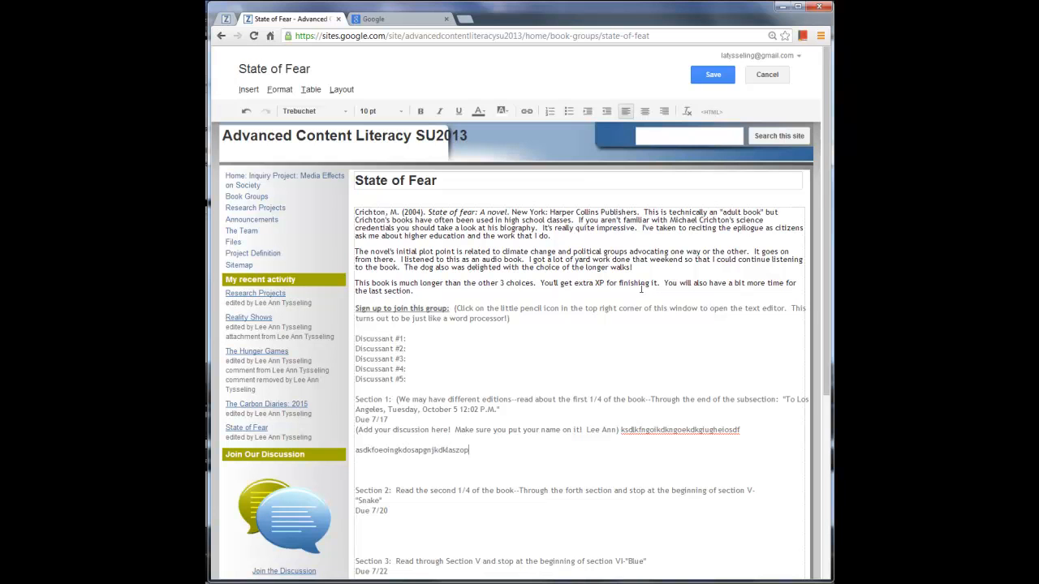
# Try to go to the home page with unsaved edits, stay on the State of Fear page instead, and save it.
pyautogui.click(267, 183)
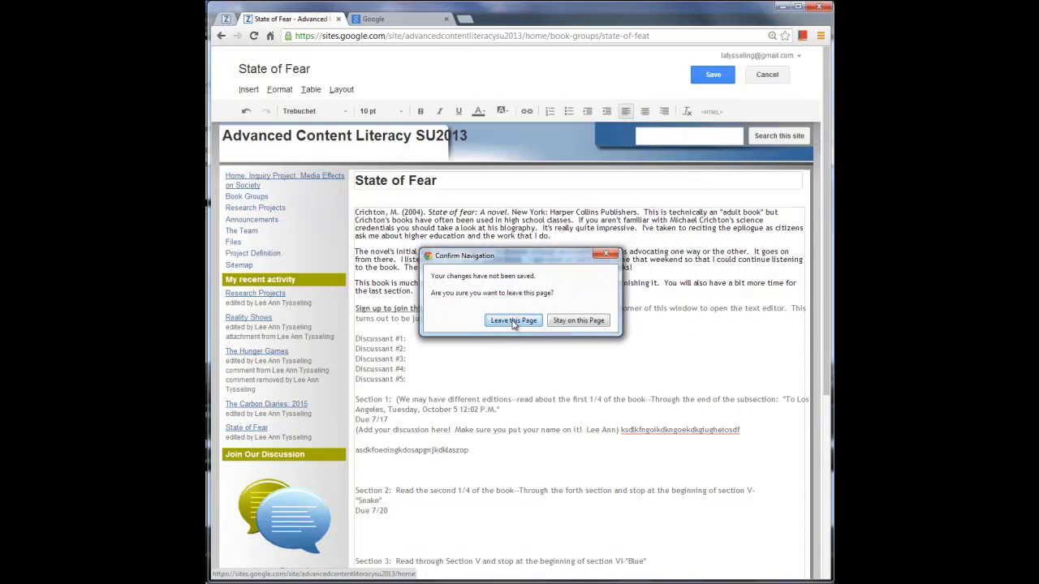
pyautogui.click(606, 257)
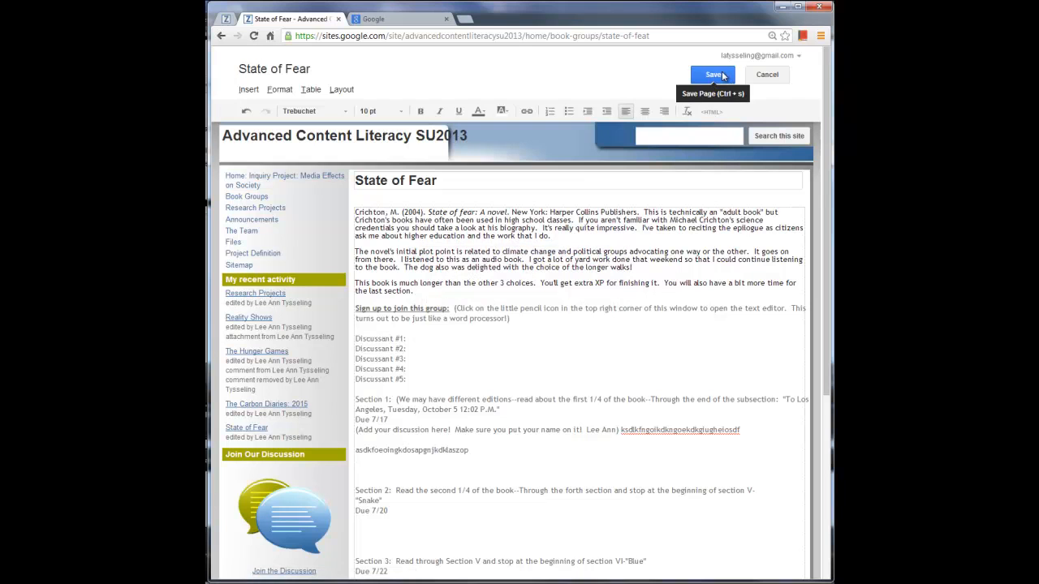
pyautogui.click(721, 74)
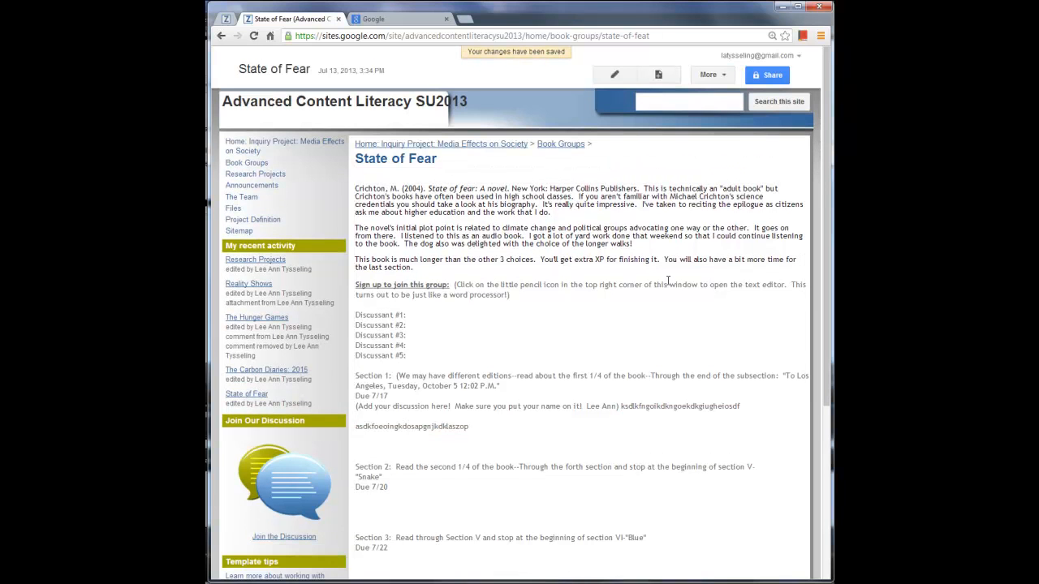
# Open Version 5 in the State of Fear page's revision history and revert the page to that version.
pyautogui.click(726, 77)
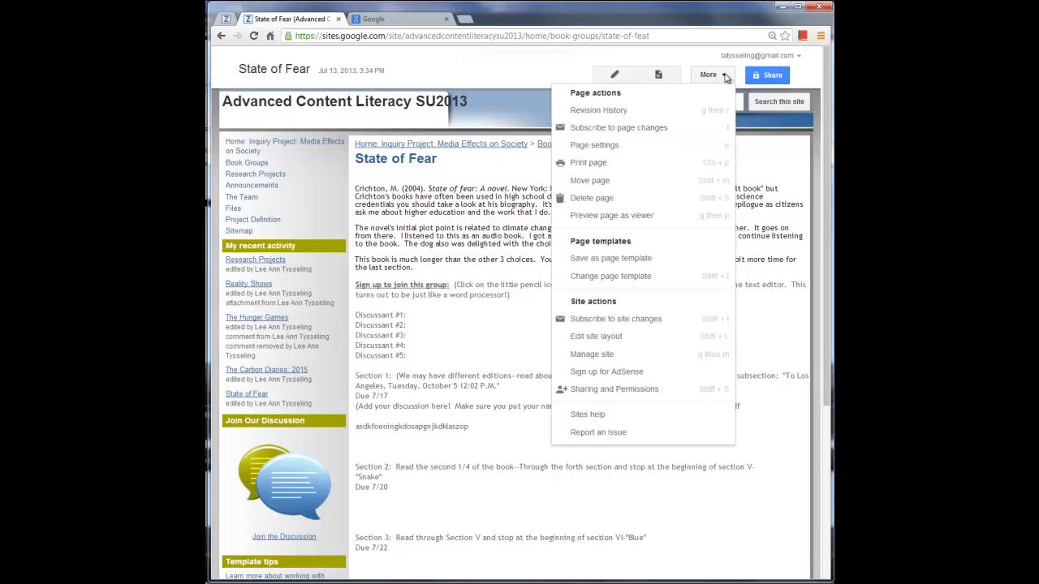
pyautogui.click(672, 115)
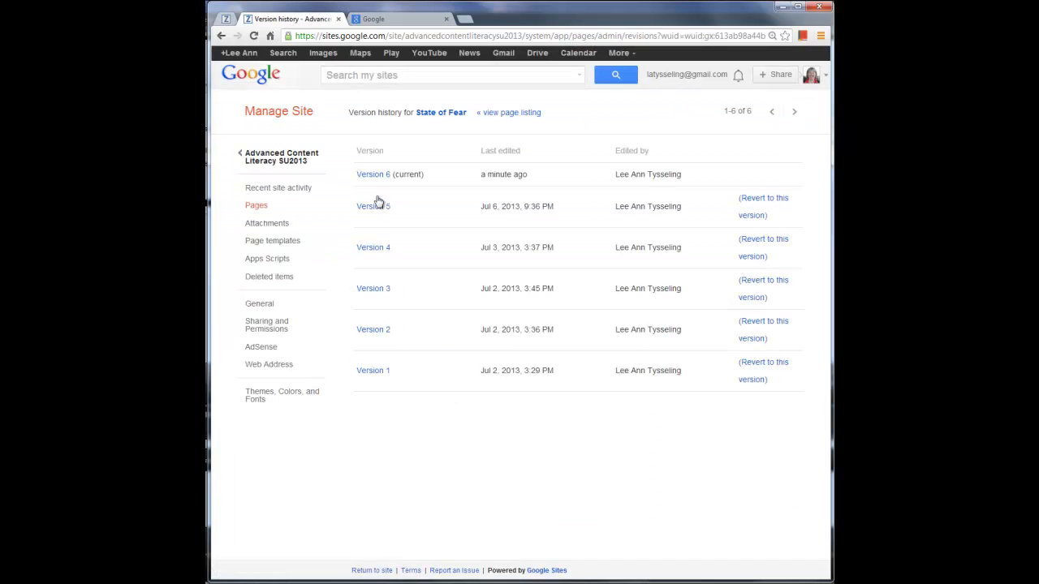
pyautogui.click(376, 208)
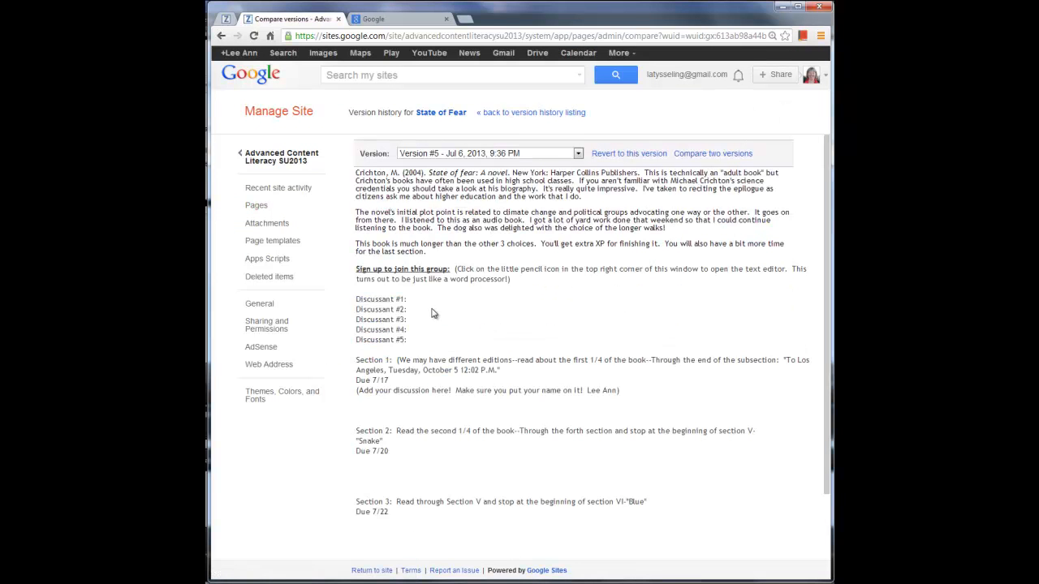
pyautogui.click(631, 155)
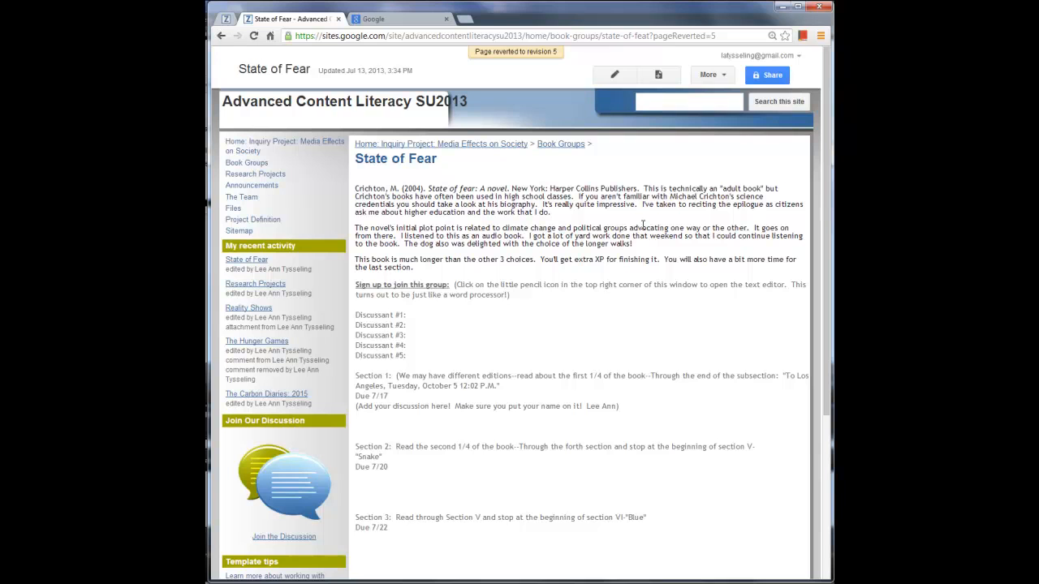
# Start editing the State of Fear page, switch to the Word syllabus, and copy its text from "with be the most efficient" through "experience points.".
pyautogui.click(615, 76)
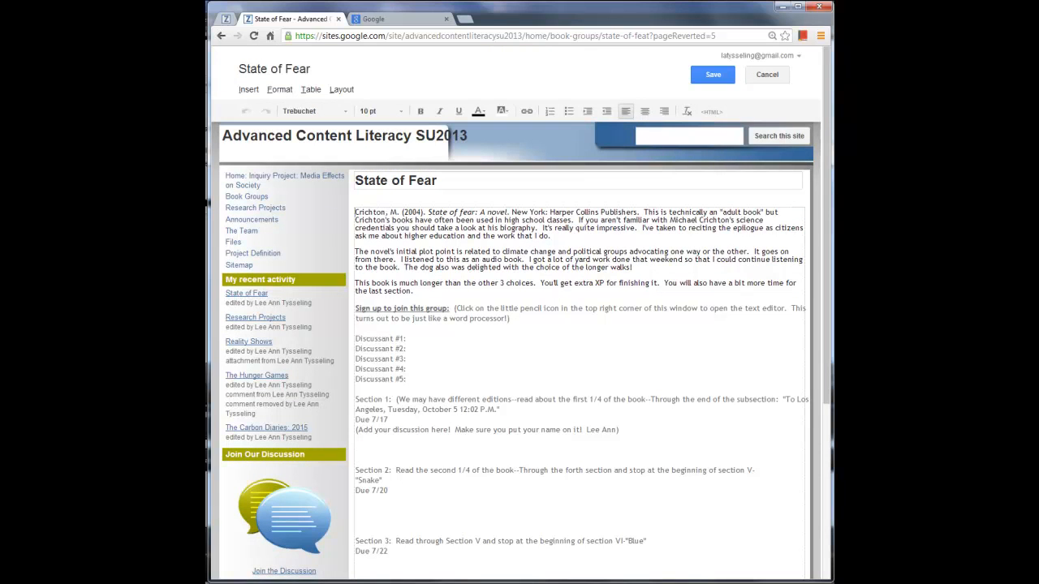
pyautogui.hotkey('alt', 'Tab')
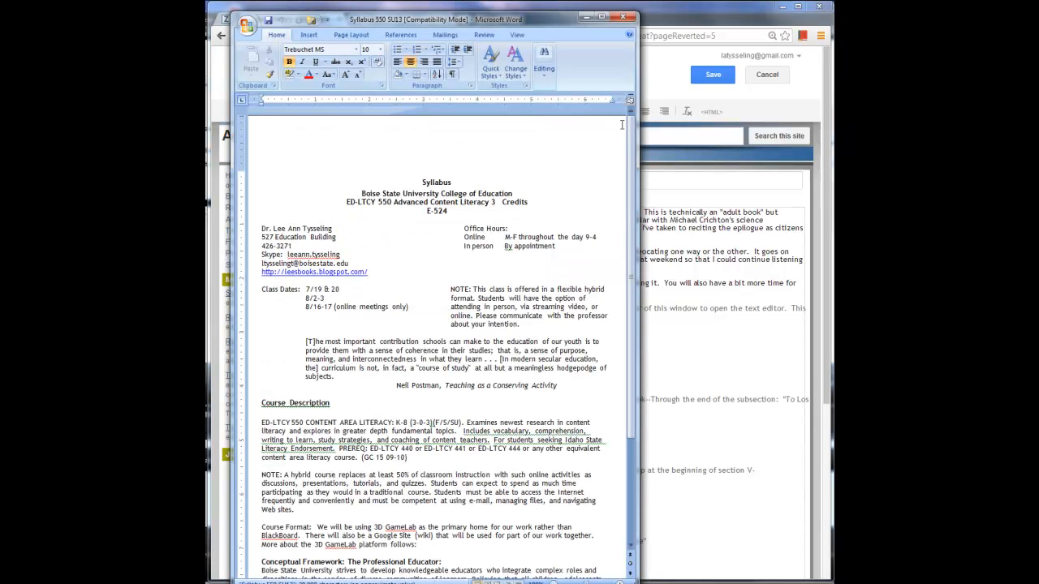
pyautogui.moveTo(632, 134); pyautogui.dragTo(625, 323)
pyautogui.moveTo(263, 237); pyautogui.dragTo(436, 497)
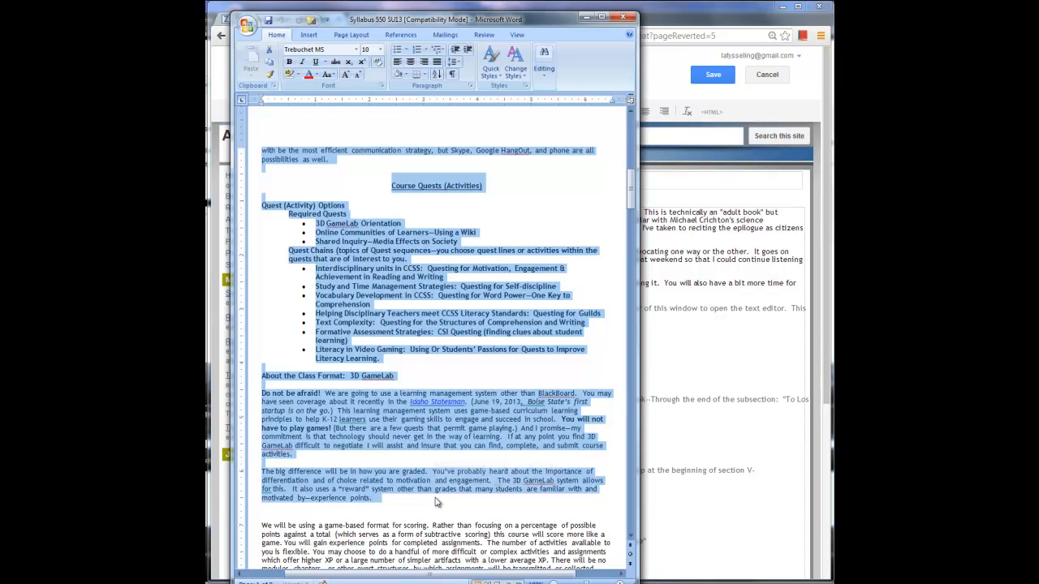
pyautogui.hotkey('ctrl', 'c')
# Paste the copied syllabus text below Section 4 on the State of Fear page and check its formatting.
pyautogui.click(782, 379)
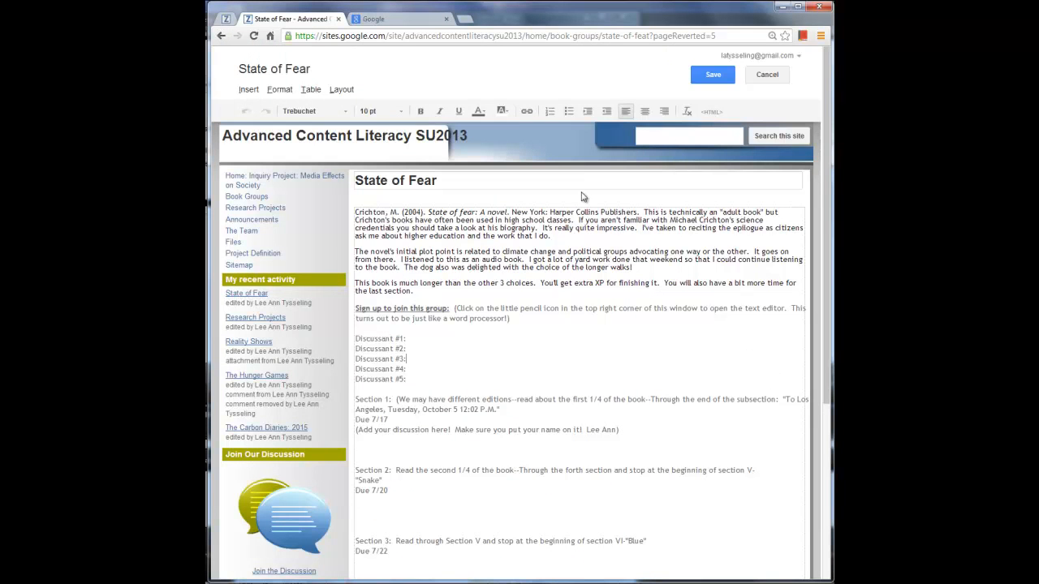
pyautogui.scroll(-4, 589, 328)
pyautogui.click(414, 385)
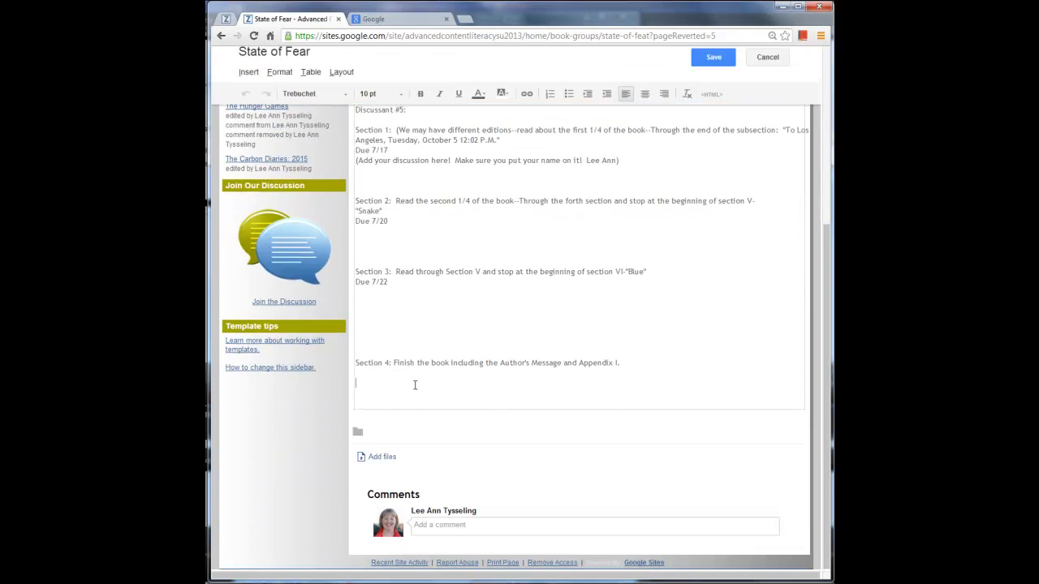
pyautogui.hotkey('ctrl', 'v')
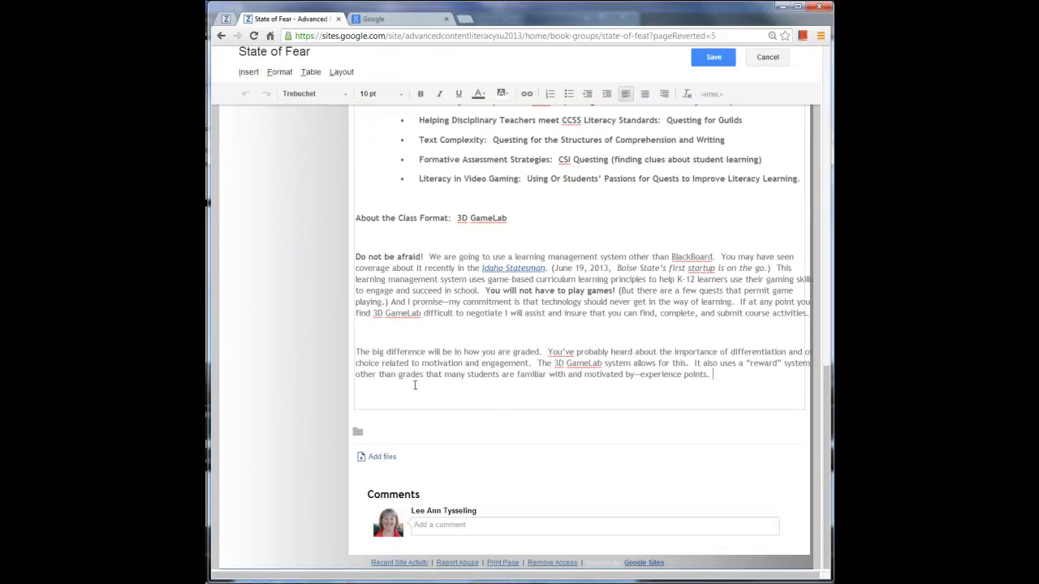
pyautogui.scroll(5, 539, 352)
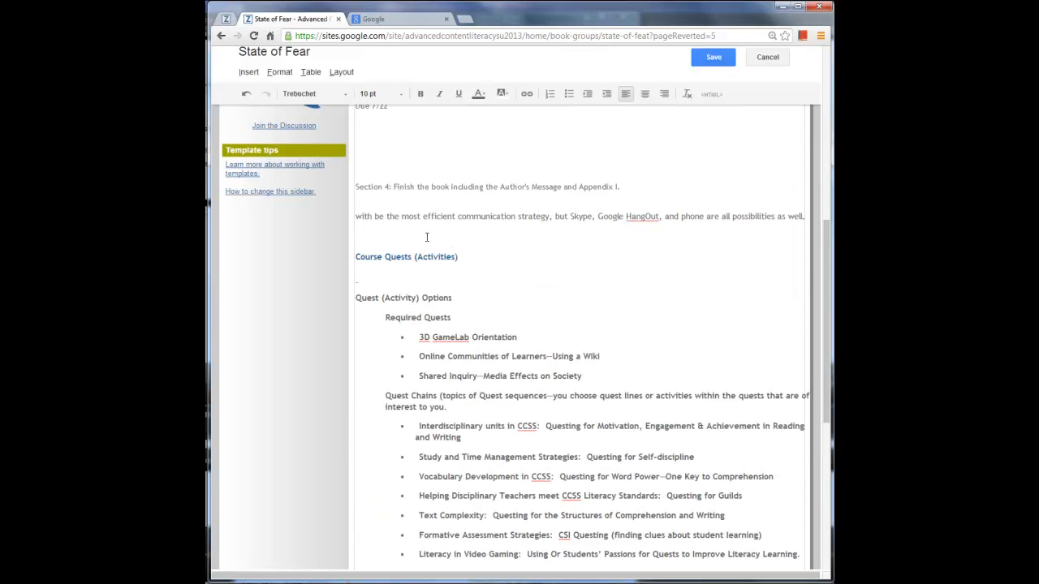
pyautogui.scroll(-4, 634, 287)
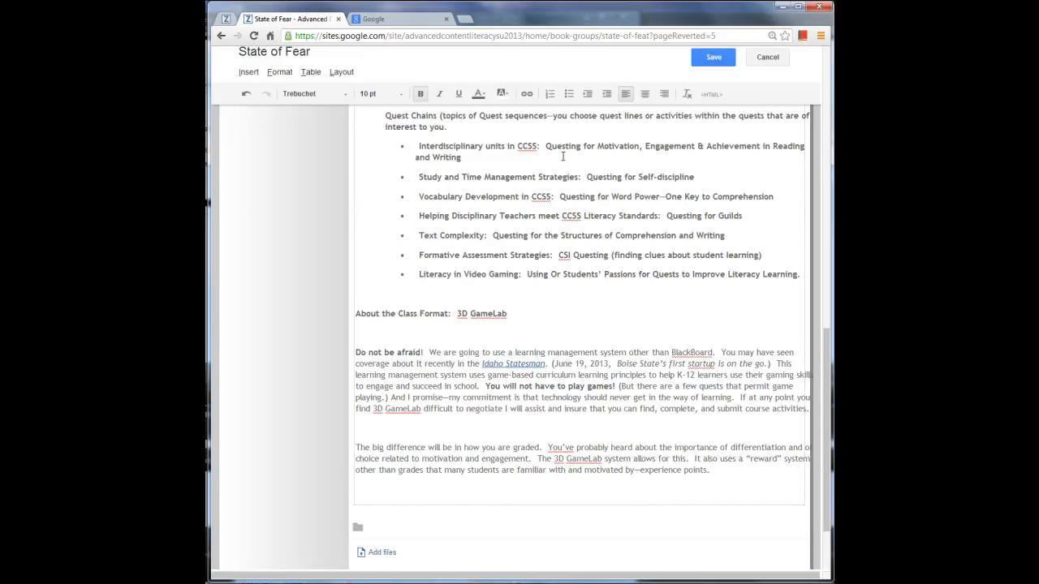
pyautogui.scroll(3, 563, 157)
pyautogui.scroll(1, 563, 157)
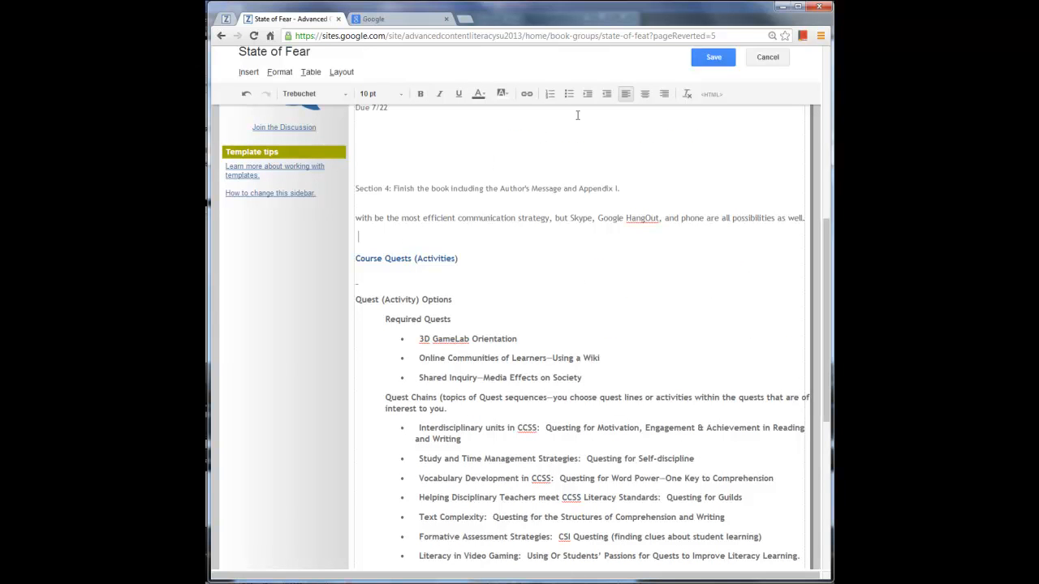
# Look through the objects that can be inserted, view the Google Docs document picker, and close it without choosing a document.
pyautogui.click(249, 72)
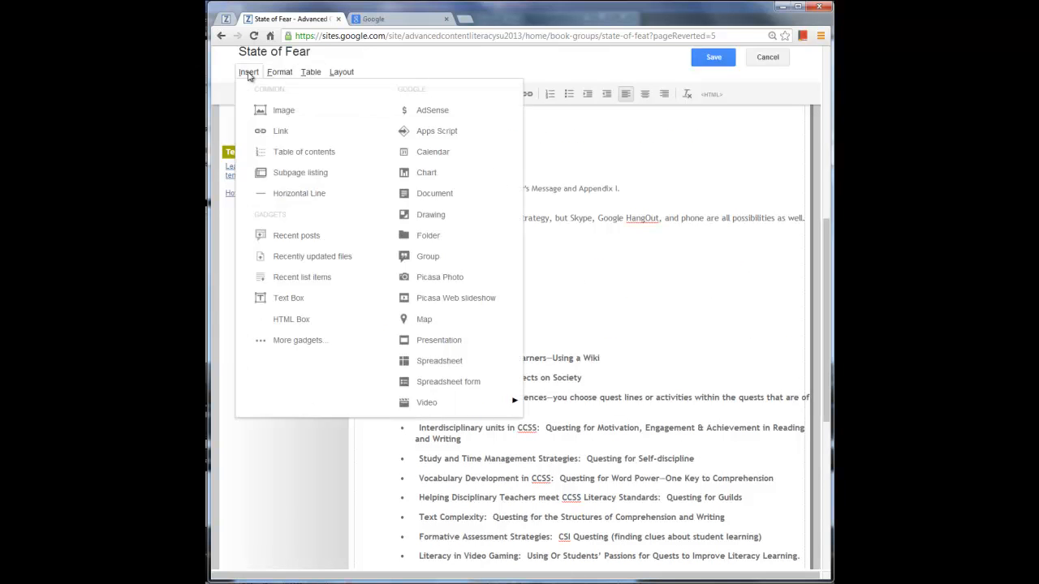
pyautogui.click(248, 72)
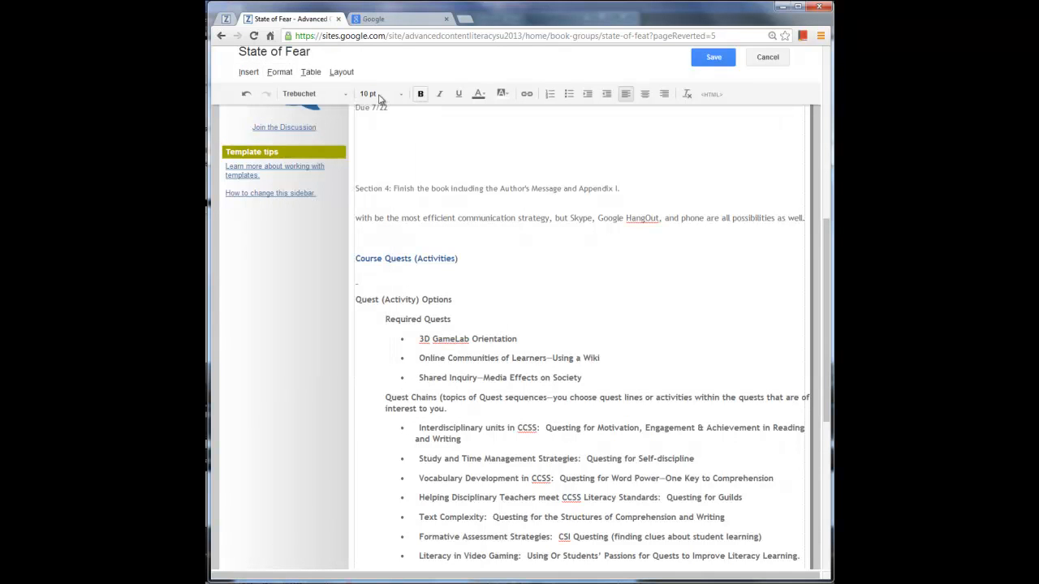
pyautogui.click(248, 72)
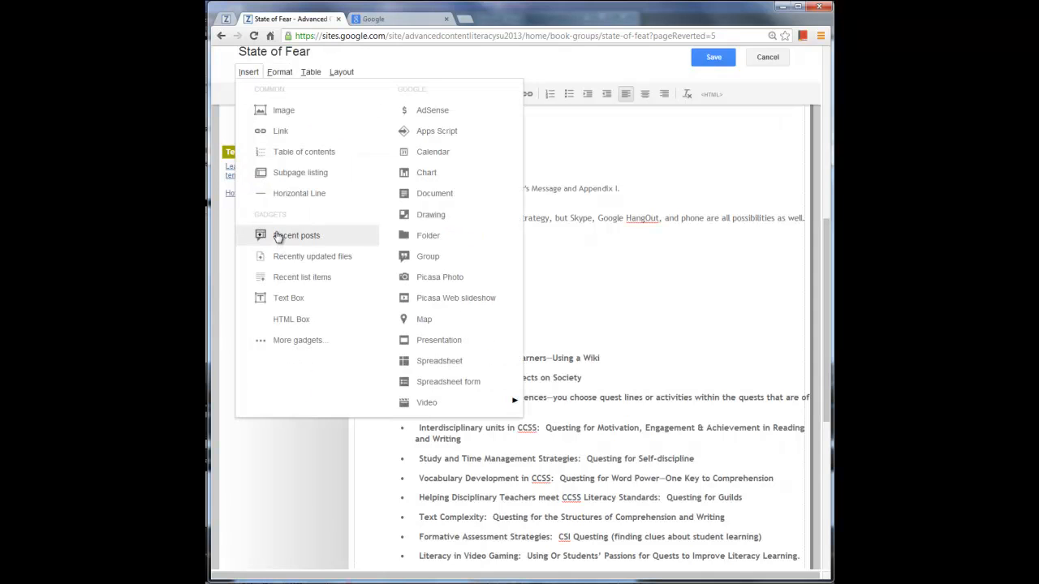
pyautogui.click(452, 195)
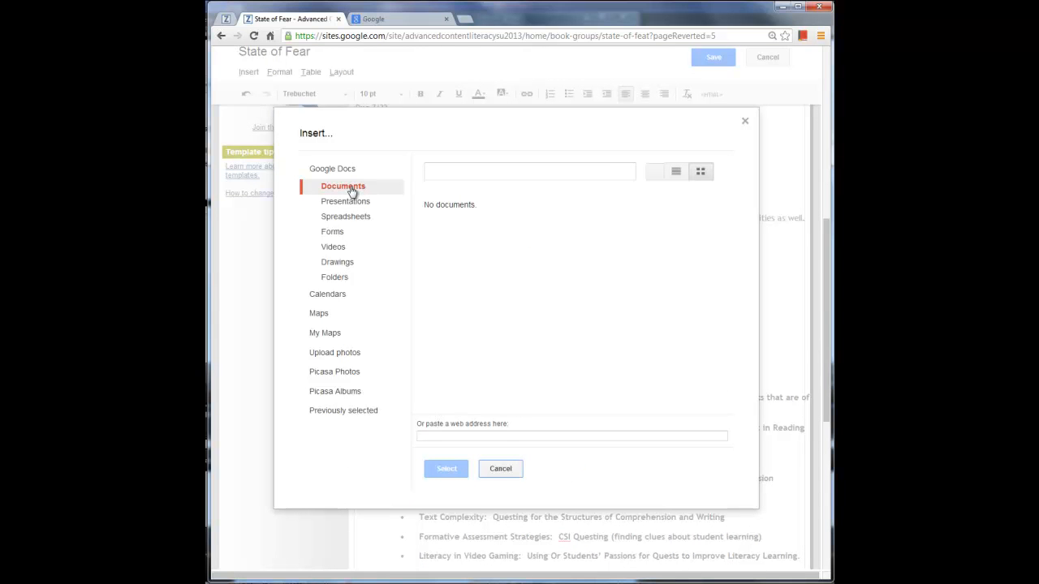
pyautogui.click(744, 121)
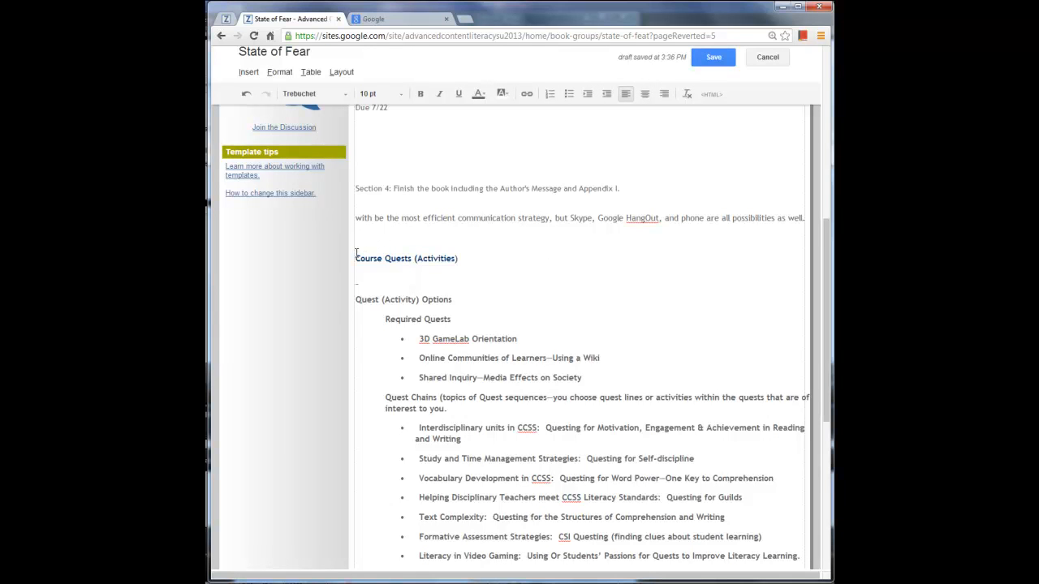
# Cancel editing the State of Fear page and discard the unsaved changes.
pyautogui.click(772, 61)
pyautogui.click(772, 59)
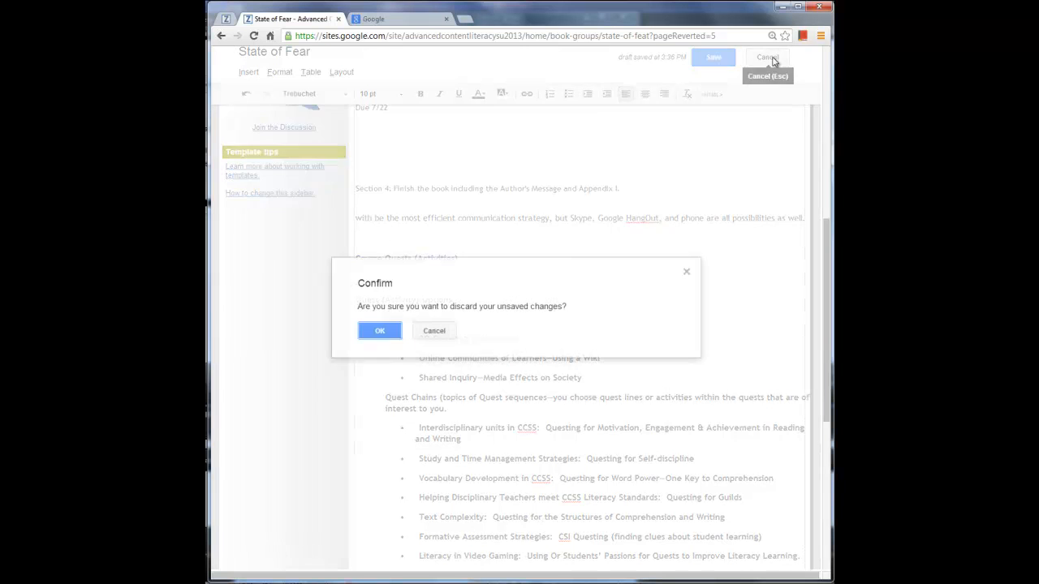
pyautogui.click(378, 330)
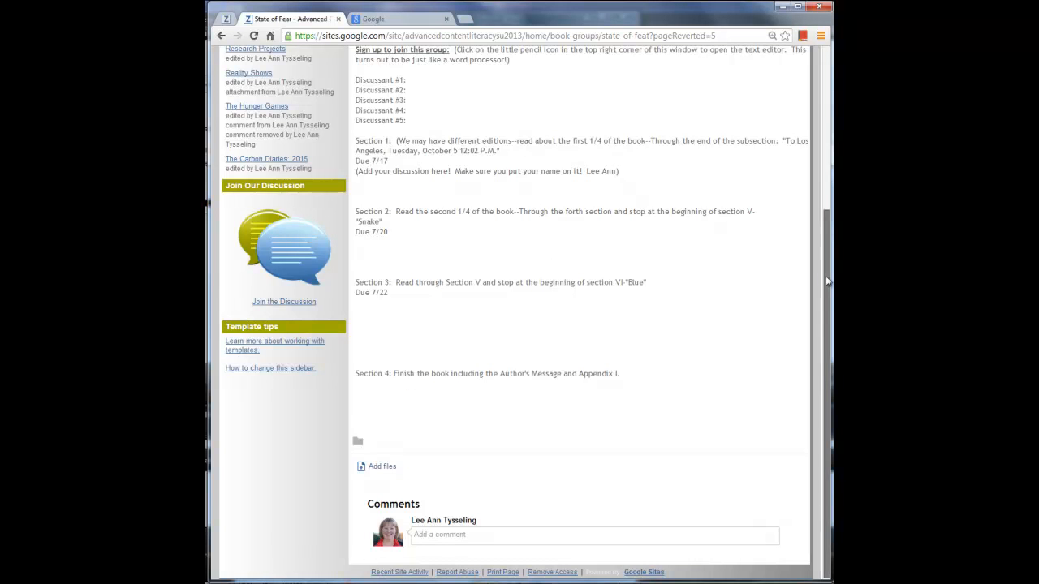
# View Version 6 in the State of Fear page's revision history, and return to the site's home page.
pyautogui.moveTo(826, 275); pyautogui.dragTo(821, 85)
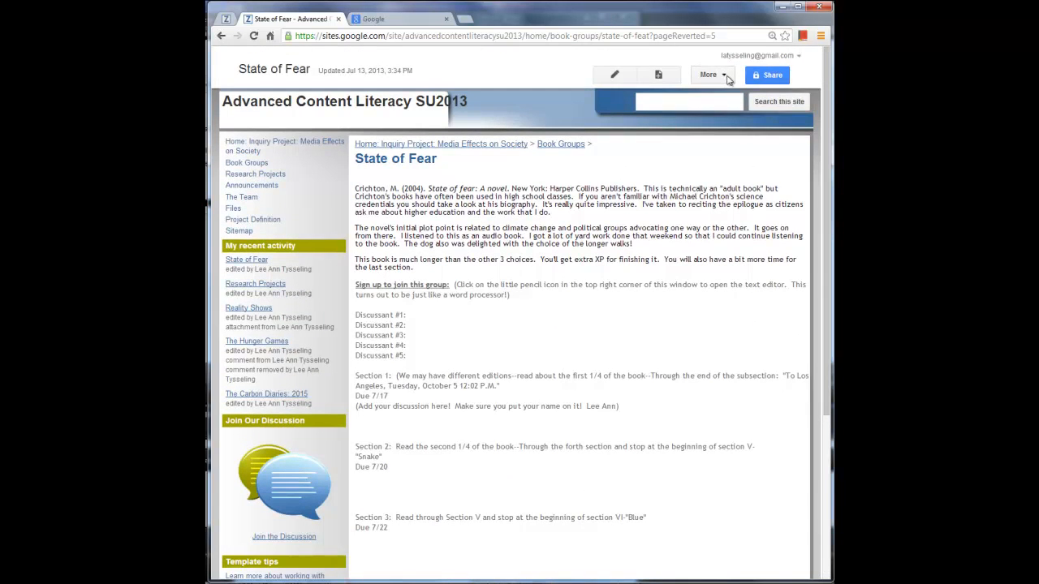
pyautogui.click(727, 78)
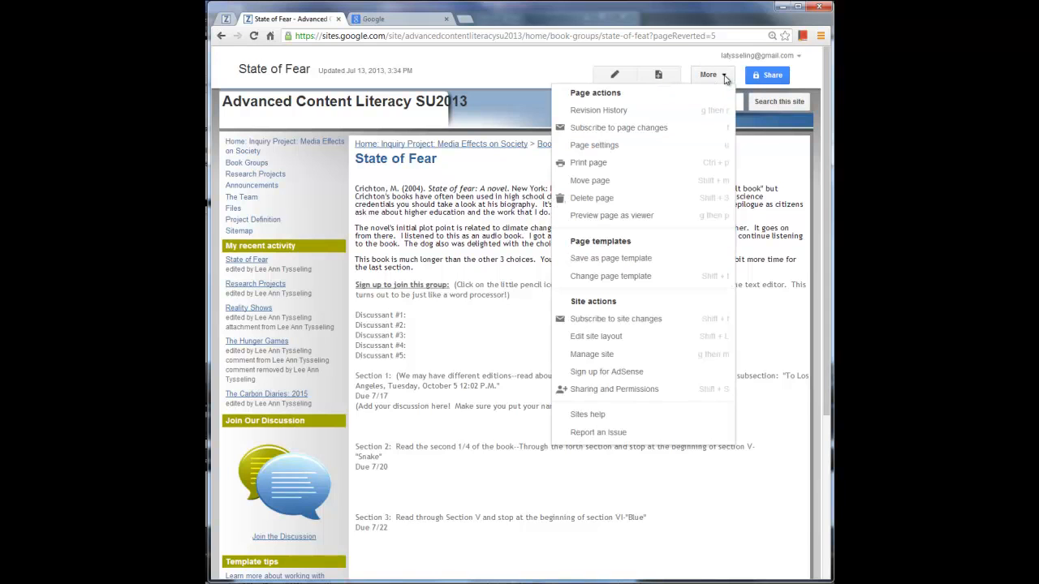
pyautogui.click(621, 112)
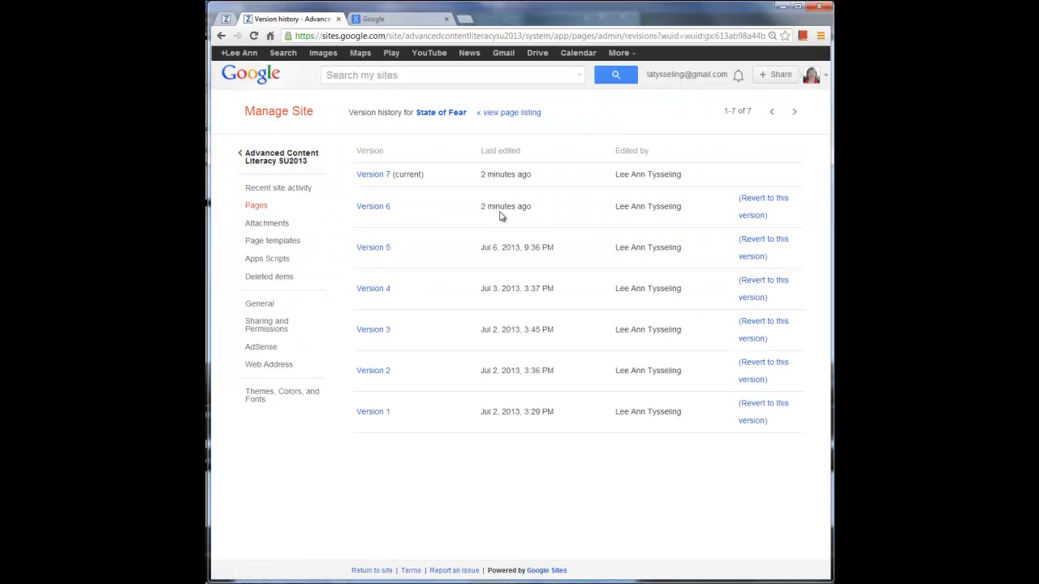
pyautogui.click(375, 210)
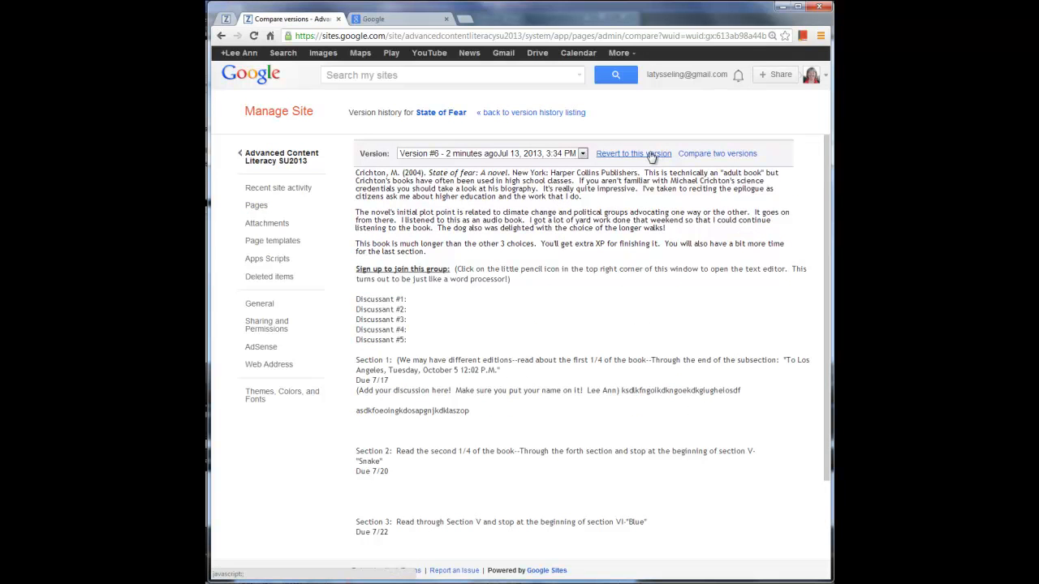
pyautogui.click(290, 160)
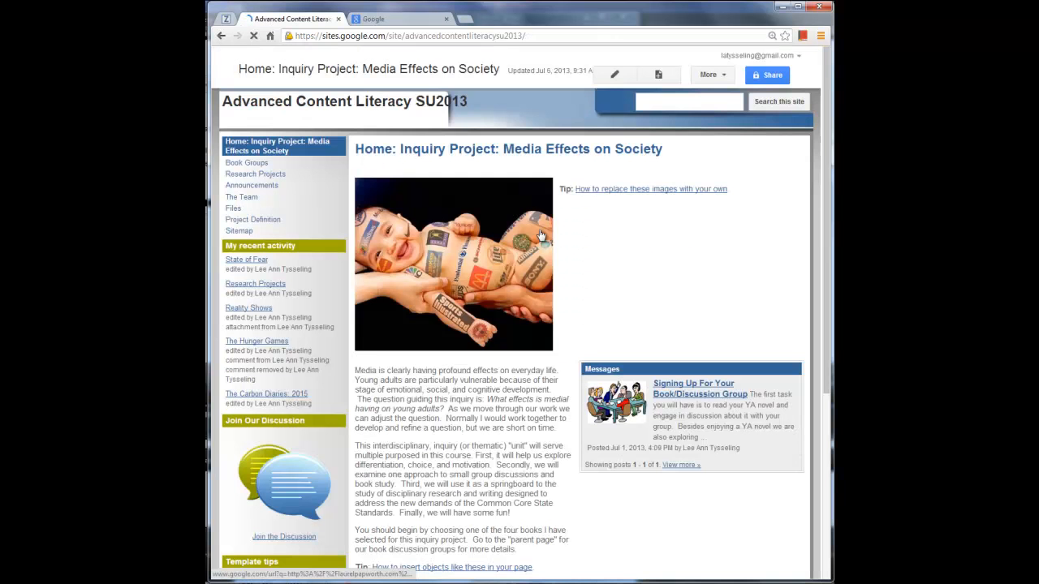